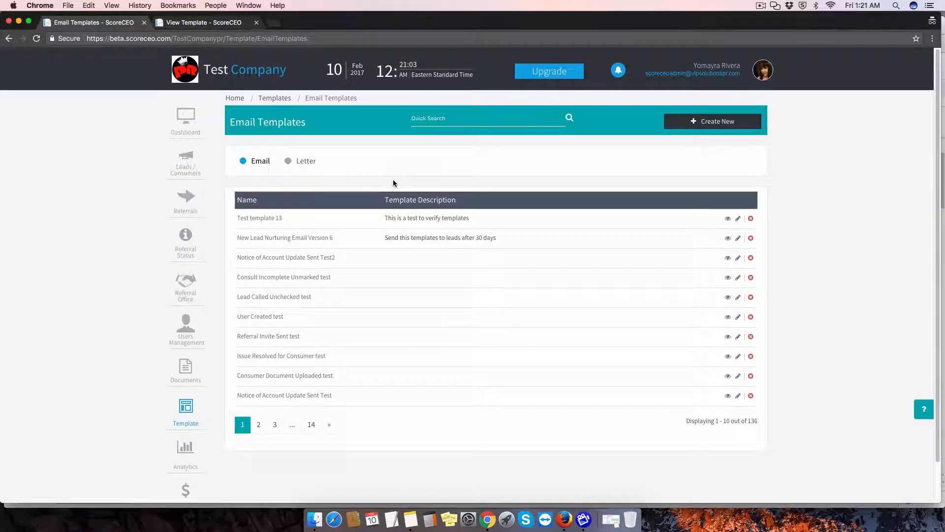
Show the letter templates instead of the email ones and start creating a new letter template
{"action": "left_click", "coordinate": [307, 164]}
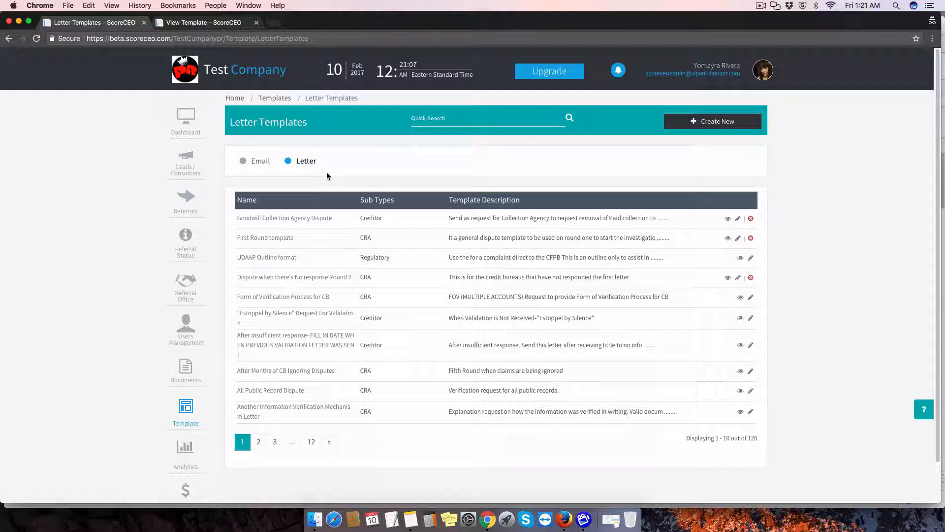
{"action": "left_click", "coordinate": [705, 126]}
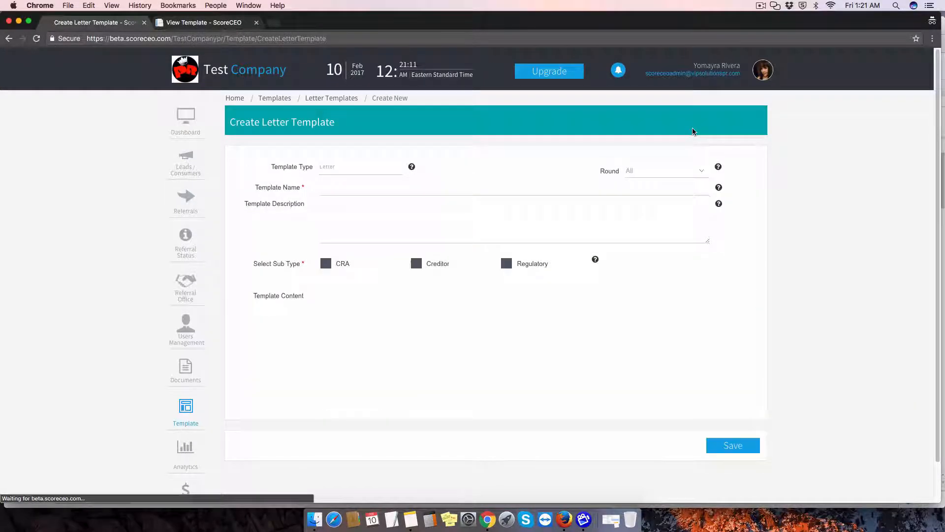
Switch to the open First Round template and insert the [CURRENT-DATE] variable above the From line
{"action": "left_click", "coordinate": [211, 24]}
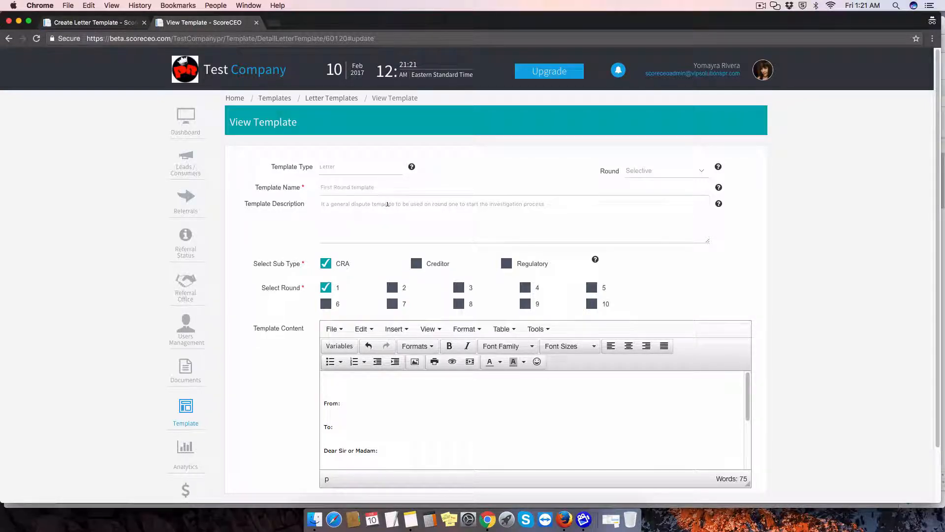
{"action": "scroll", "coordinate": [421, 216], "scroll_direction": "down", "scroll_amount": 1}
{"action": "scroll", "coordinate": [421, 216], "scroll_direction": "down", "scroll_amount": 3}
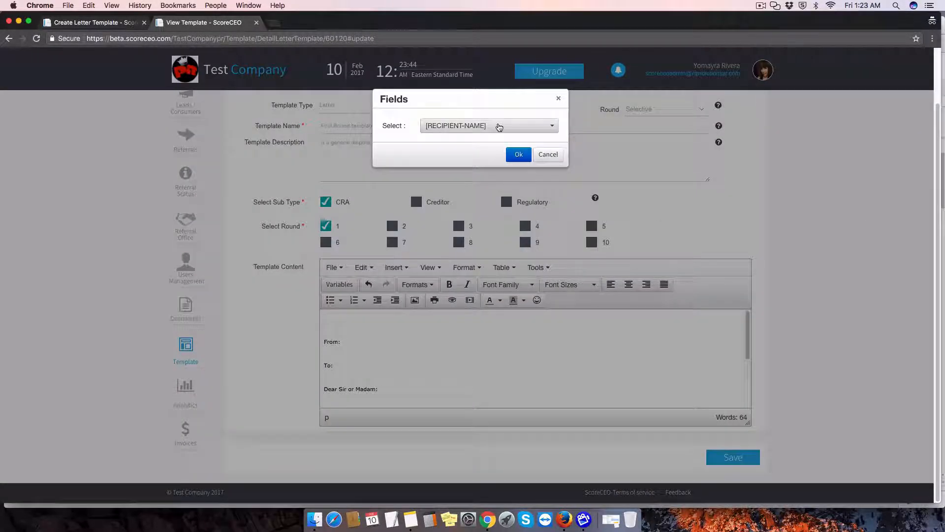
{"action": "left_click", "coordinate": [499, 127]}
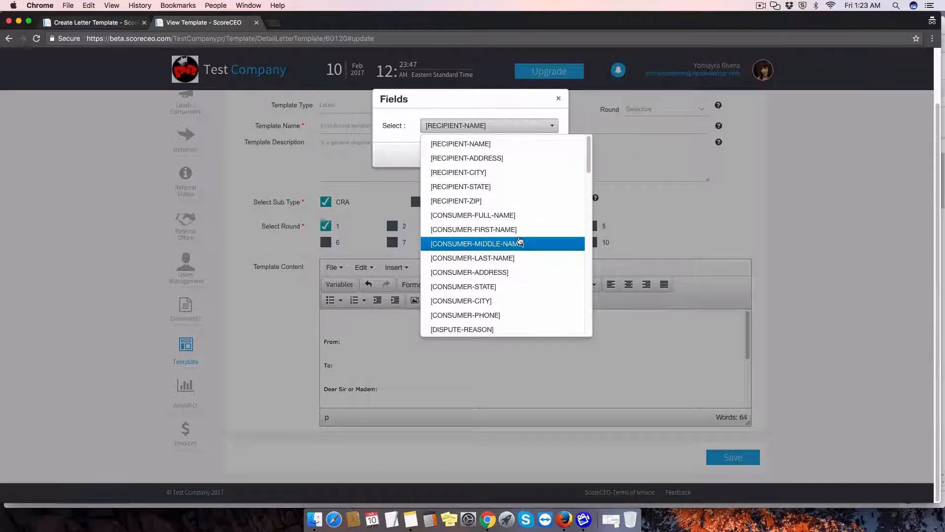
{"action": "scroll", "coordinate": [520, 276], "scroll_direction": "down", "scroll_amount": 2}
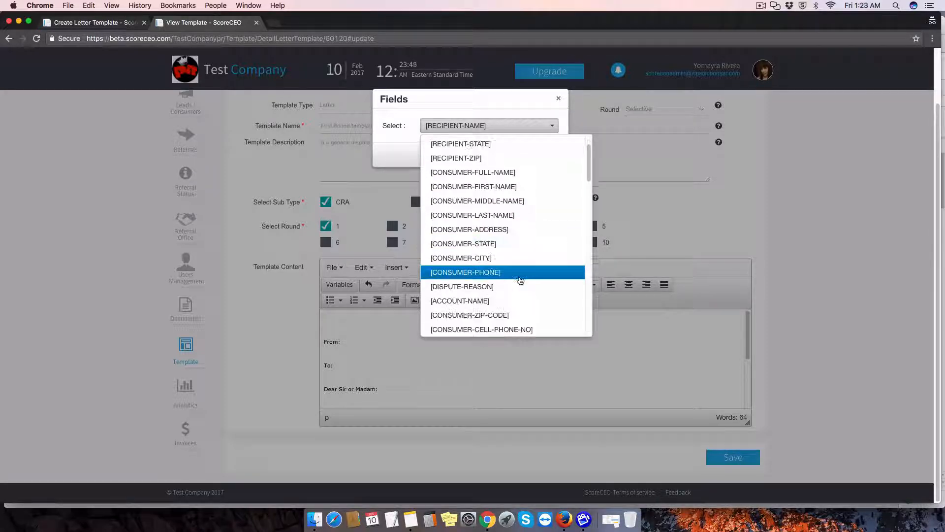
{"action": "scroll", "coordinate": [521, 281], "scroll_direction": "down", "scroll_amount": 5}
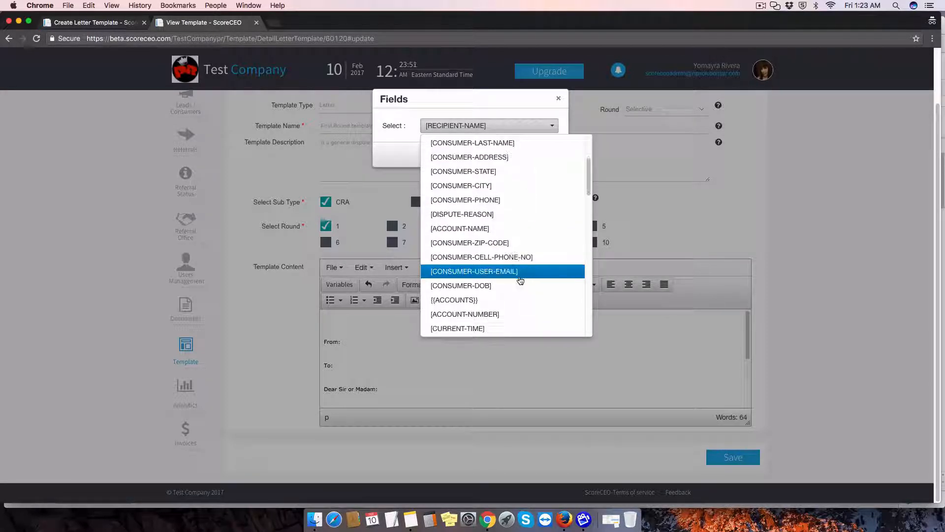
{"action": "scroll", "coordinate": [520, 280], "scroll_direction": "down", "scroll_amount": 1}
{"action": "left_click", "coordinate": [503, 328]}
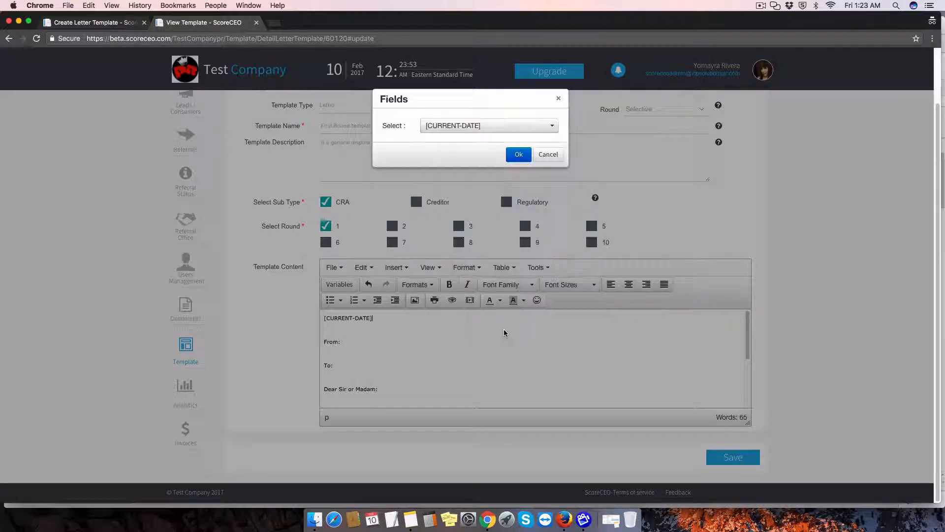
{"action": "left_click", "coordinate": [519, 154]}
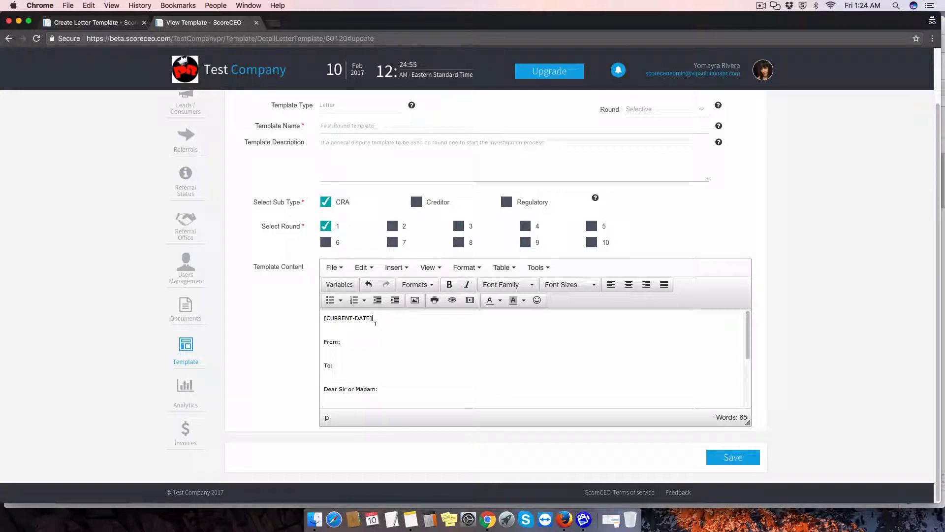
Insert the [CONSUMER-FULL-NAME] variable after "From:" in the template content
{"action": "left_click", "coordinate": [342, 341]}
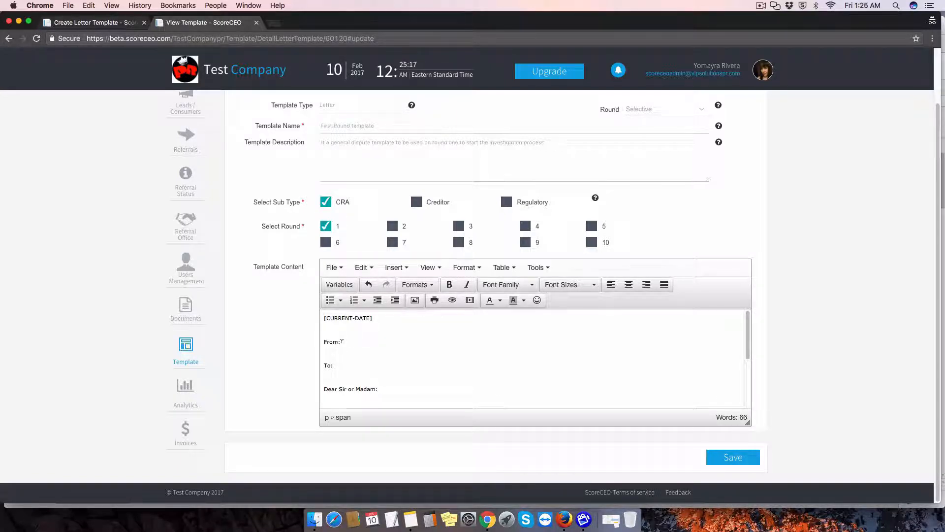
{"action": "left_click", "coordinate": [339, 284]}
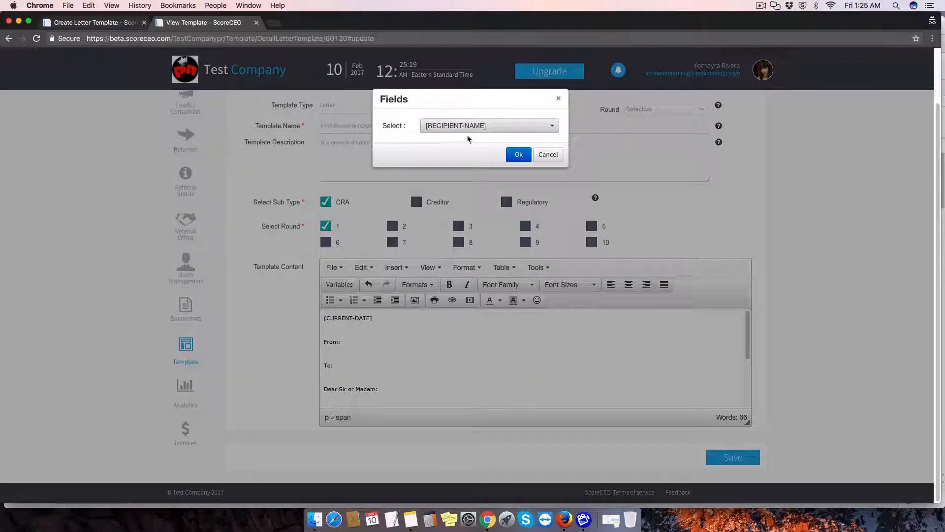
{"action": "left_click", "coordinate": [474, 124]}
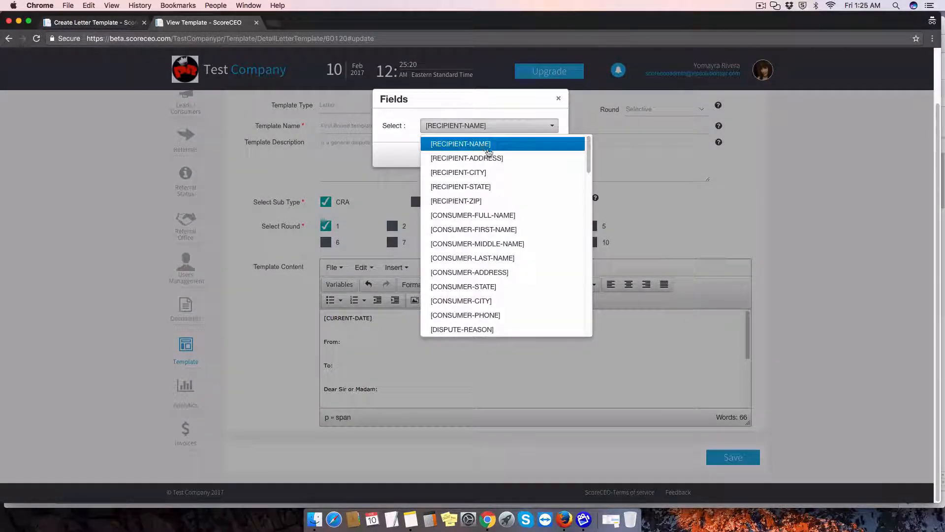
{"action": "left_click", "coordinate": [472, 216]}
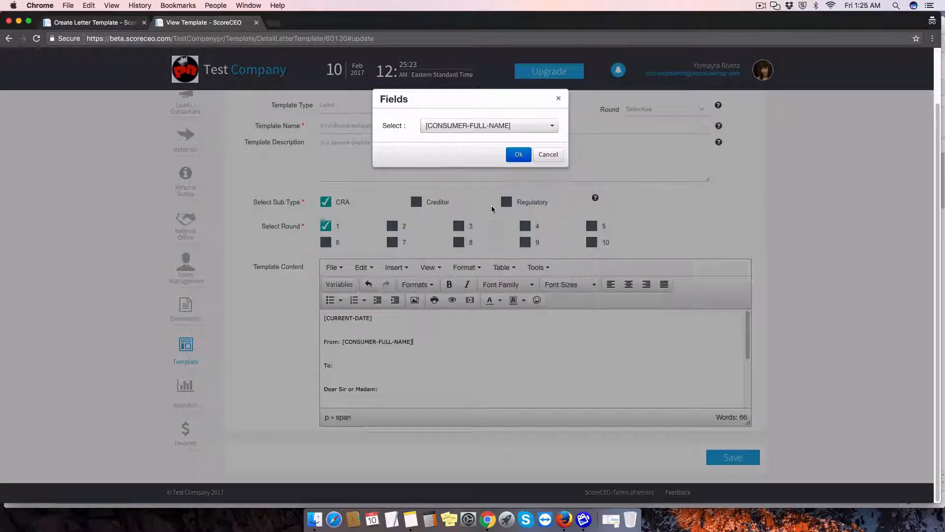
{"action": "left_click", "coordinate": [518, 156]}
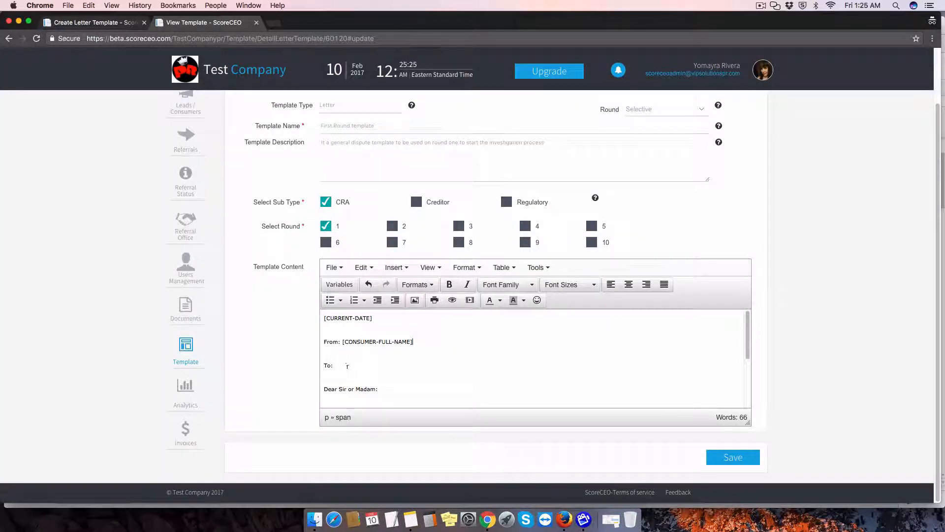
Insert the [RECIPIENT-NAME] variable after "To:" in the template content
{"action": "left_click", "coordinate": [339, 284]}
{"action": "left_click", "coordinate": [447, 130]}
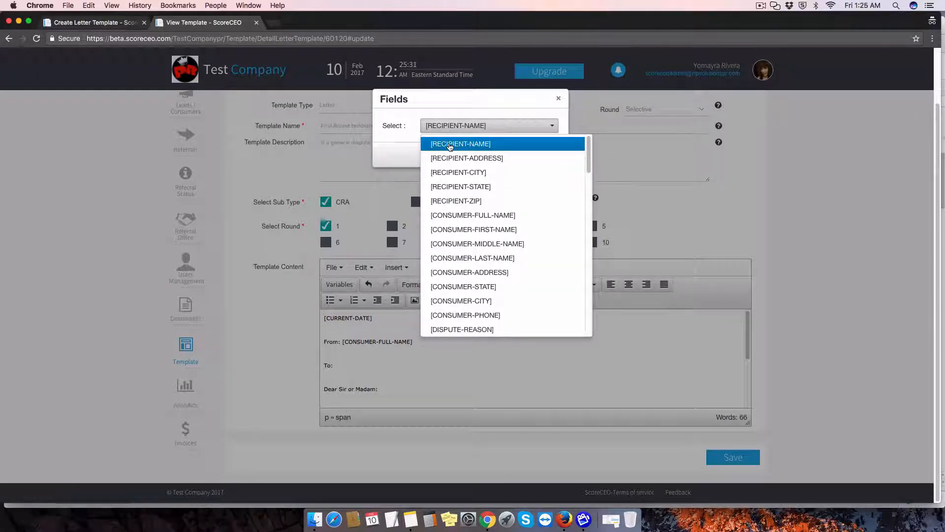
{"action": "left_click", "coordinate": [449, 144]}
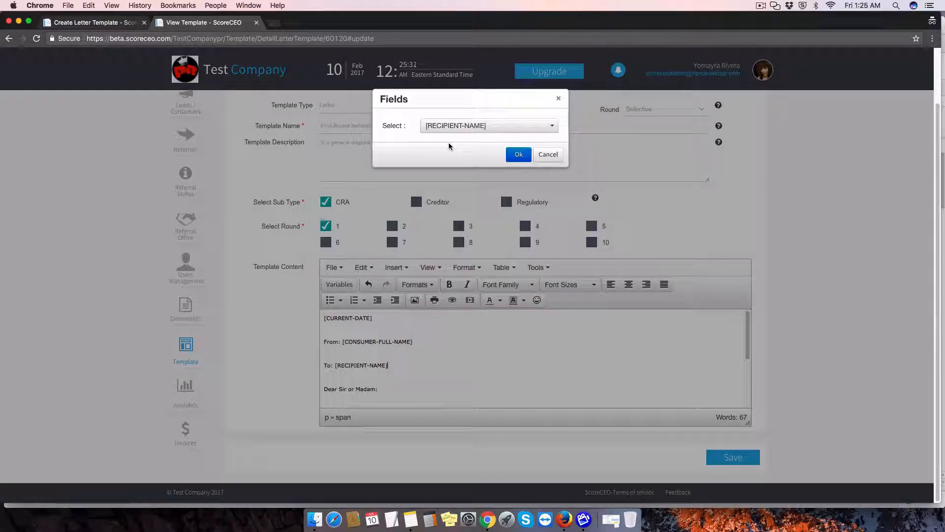
{"action": "left_click", "coordinate": [514, 155]}
Add blank lines below the sentence ending "The account is:" in the letter body
{"action": "scroll", "coordinate": [456, 378], "scroll_direction": "down", "scroll_amount": 2}
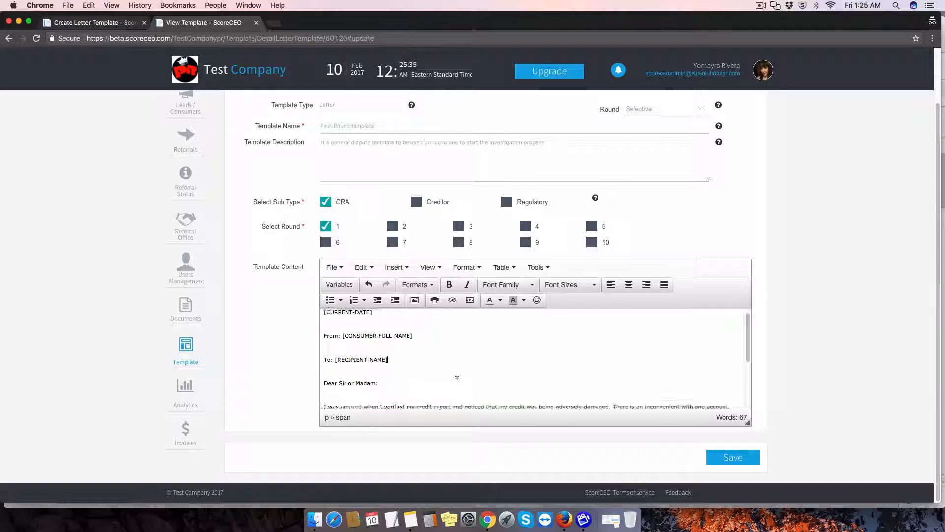
{"action": "scroll", "coordinate": [457, 379], "scroll_direction": "down", "scroll_amount": 3}
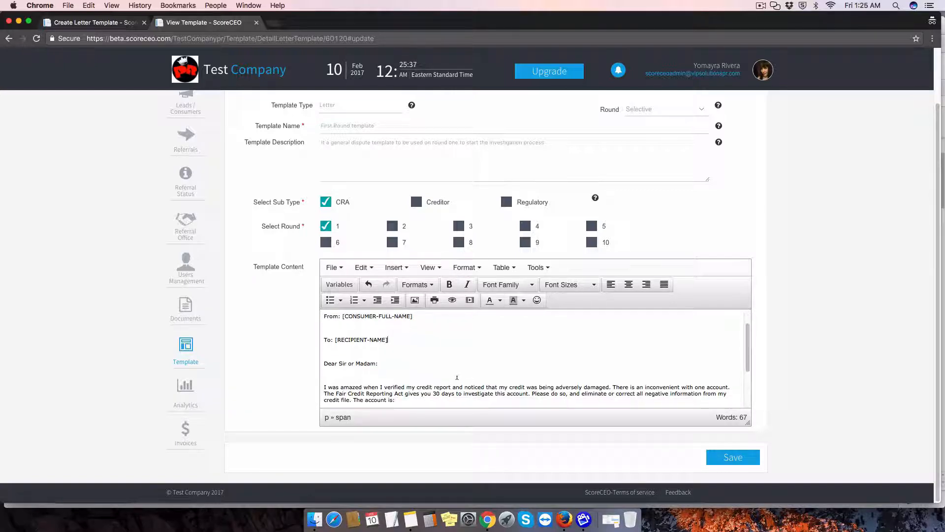
{"action": "scroll", "coordinate": [457, 366], "scroll_direction": "down", "scroll_amount": 3}
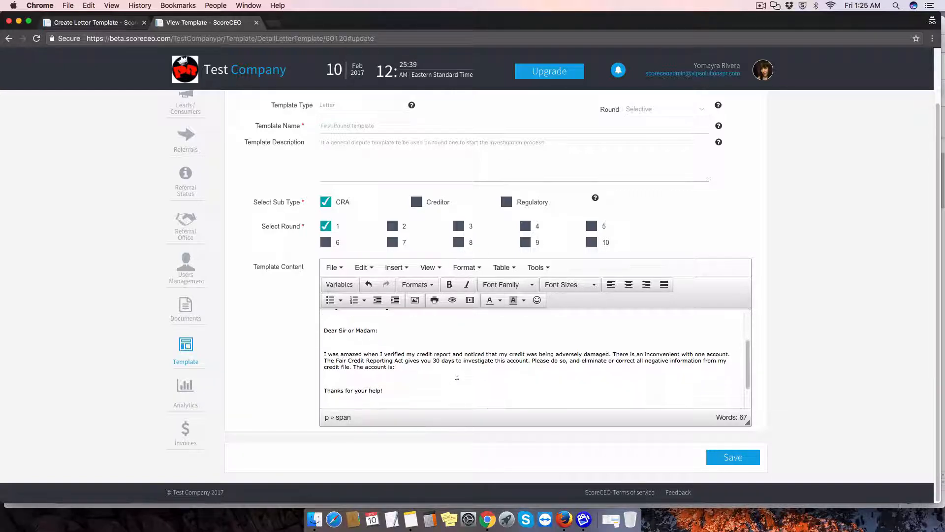
{"action": "scroll", "coordinate": [457, 378], "scroll_direction": "down", "scroll_amount": 3}
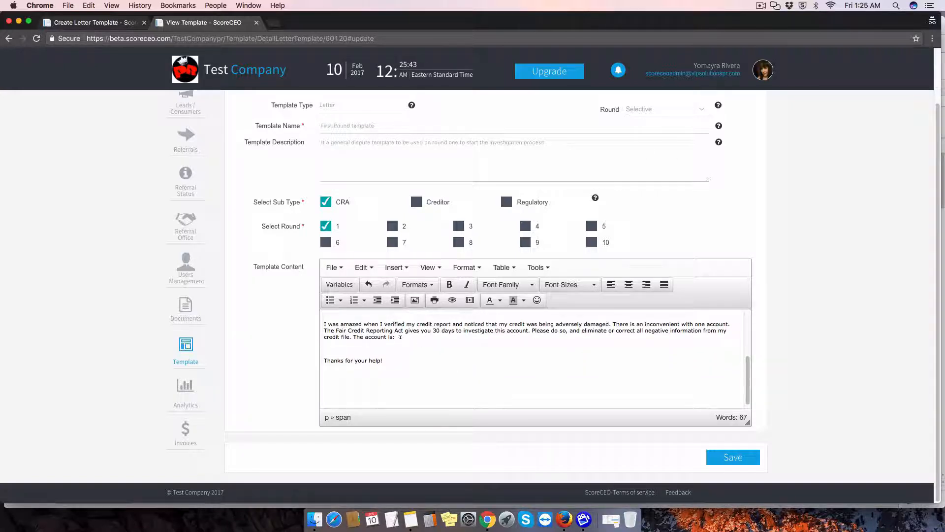
{"action": "key", "text": "Return"}
{"action": "key", "text": "Return"}
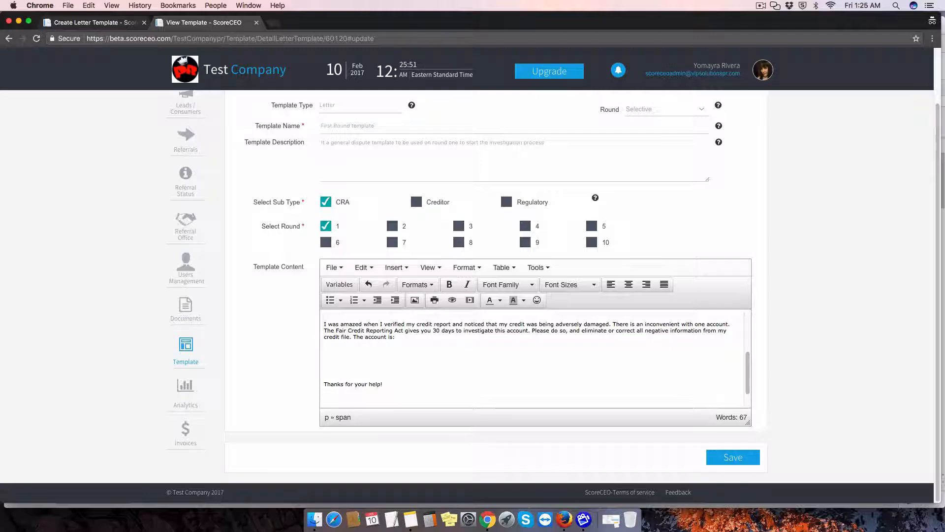
Insert the {{ACCOUNTS}} variable on the empty line between "The account is:" and "Thanks for your help!"
{"action": "left_click", "coordinate": [344, 285]}
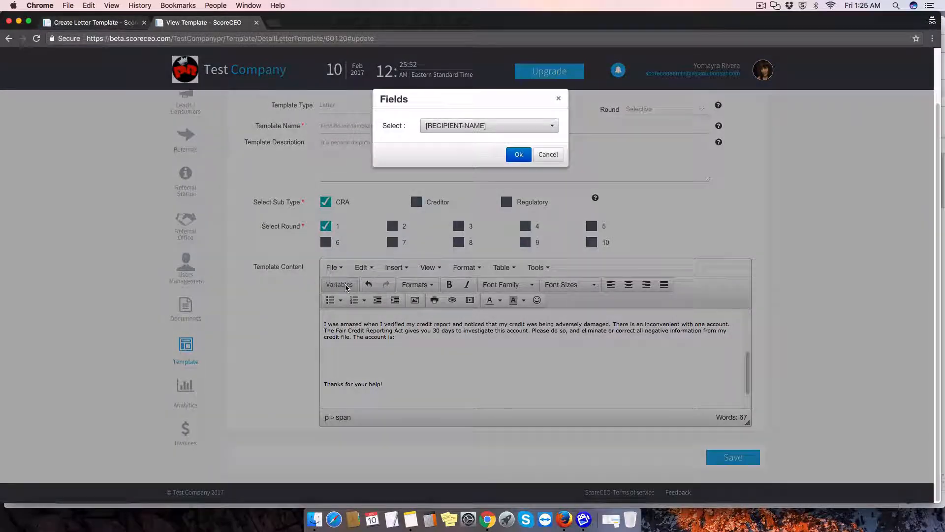
{"action": "left_click", "coordinate": [457, 129]}
{"action": "scroll", "coordinate": [510, 217], "scroll_direction": "down", "scroll_amount": 1}
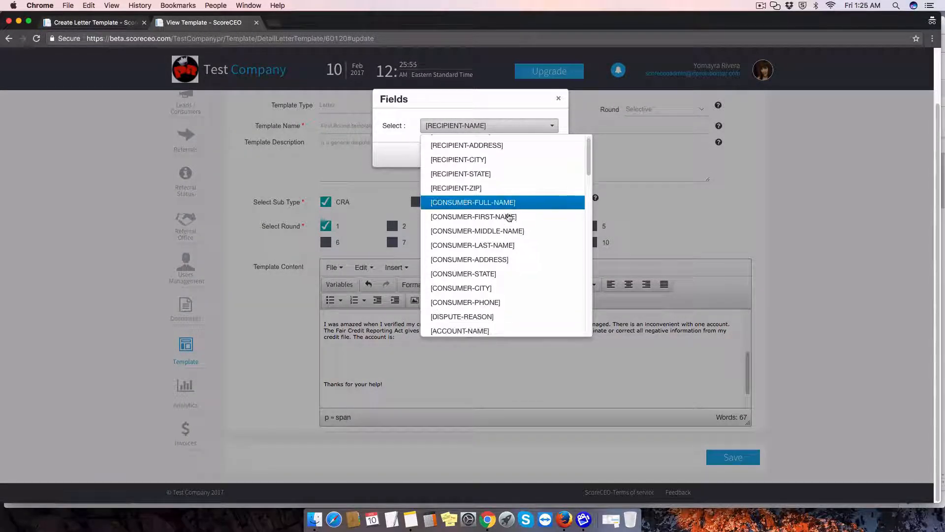
{"action": "scroll", "coordinate": [509, 217], "scroll_direction": "down", "scroll_amount": 5}
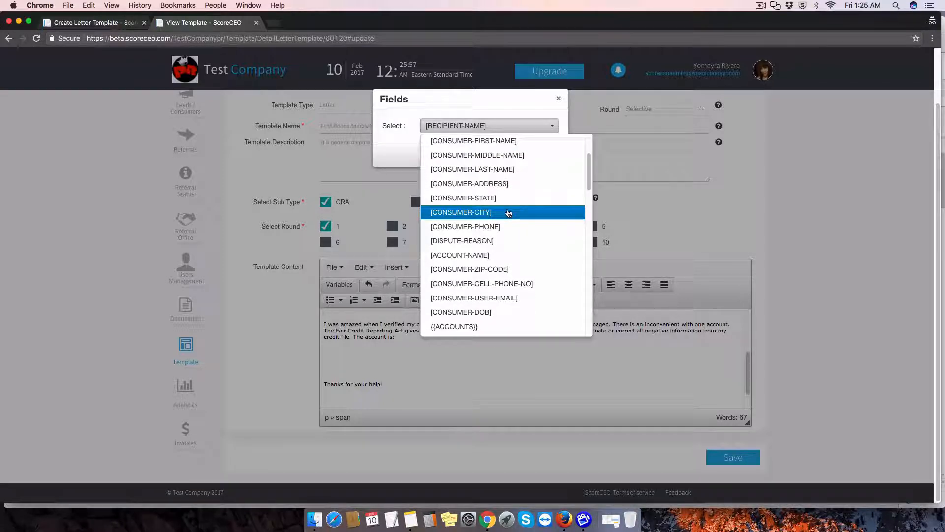
{"action": "scroll", "coordinate": [509, 212], "scroll_direction": "down", "scroll_amount": 1}
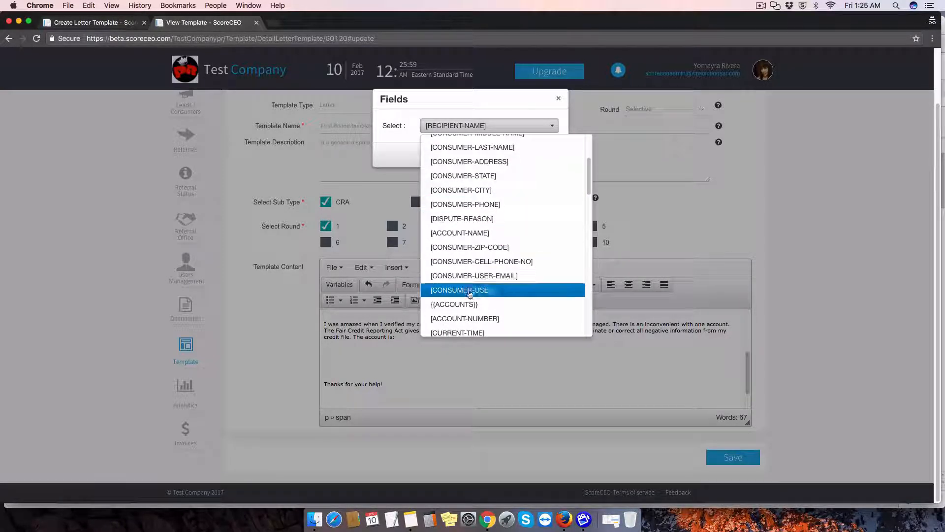
{"action": "left_click", "coordinate": [449, 304]}
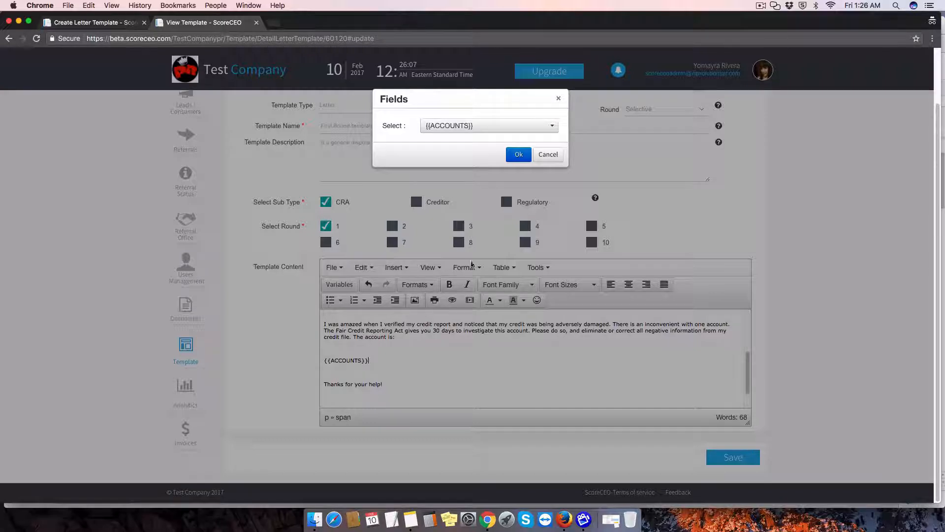
{"action": "left_click", "coordinate": [518, 155]}
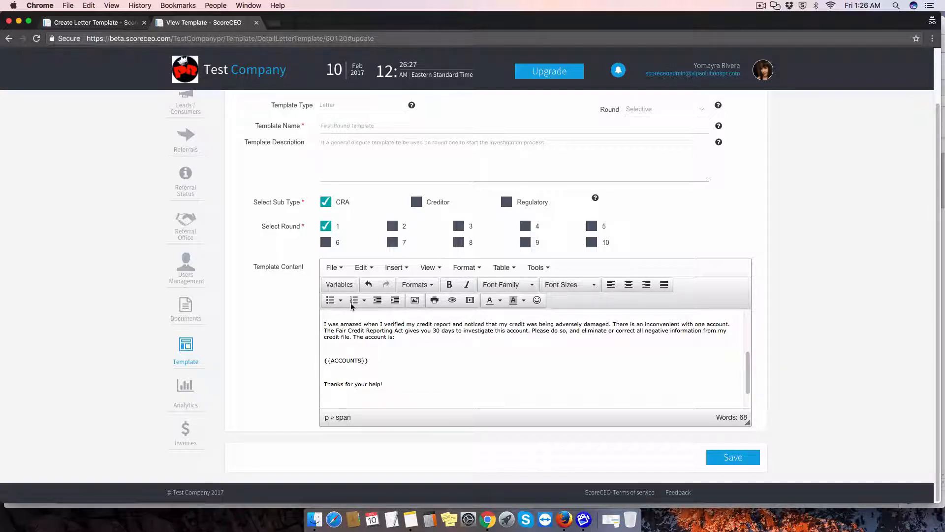
Insert the [ACCOUNT-NAME] variable inside the {{ACCOUNTS}} braces, right after the word ACCOUNTS
{"action": "left_click", "coordinate": [348, 287]}
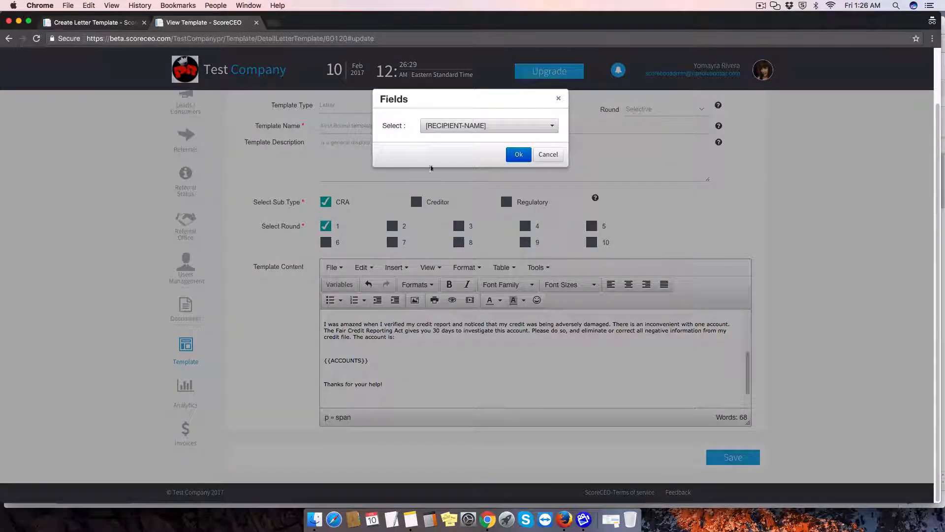
{"action": "left_click", "coordinate": [448, 126]}
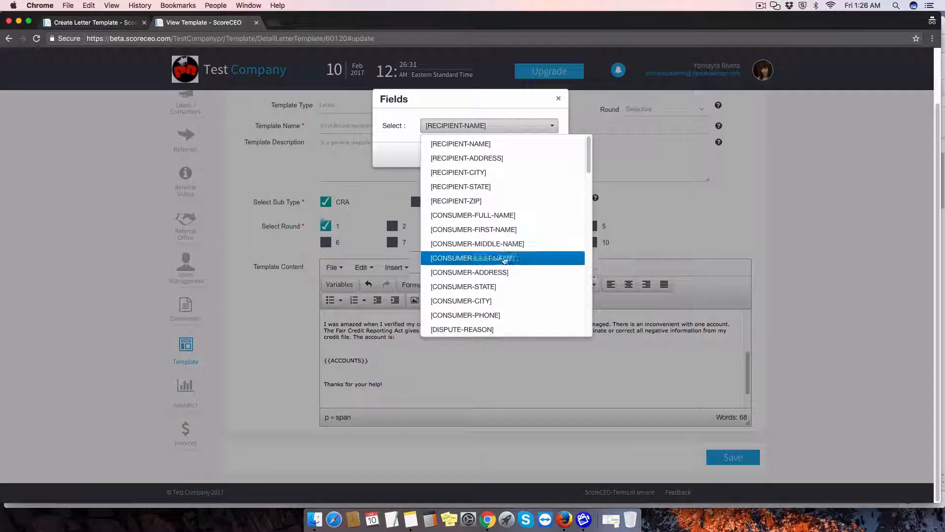
{"action": "scroll", "coordinate": [498, 261], "scroll_direction": "down", "scroll_amount": 1}
{"action": "left_click", "coordinate": [485, 324]}
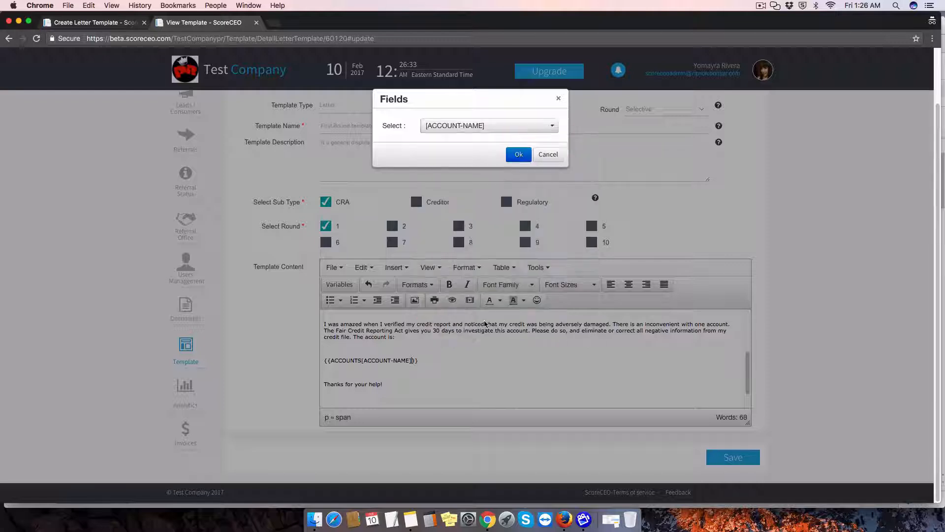
Insert the [ACCOUNT-NUMBER] variable after [ACCOUNT-NAME] inside the {{ACCOUNTS}} braces
{"action": "left_click", "coordinate": [466, 126]}
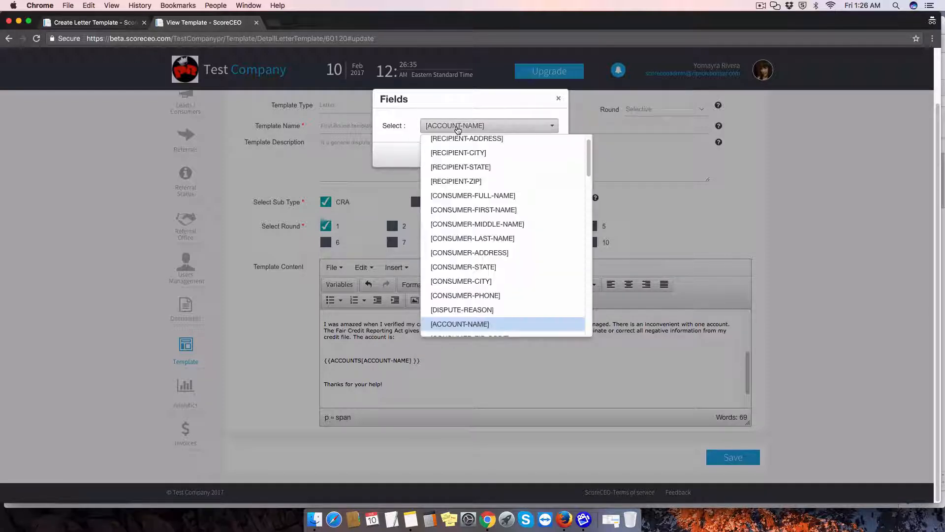
{"action": "scroll", "coordinate": [488, 273], "scroll_direction": "down", "scroll_amount": 3}
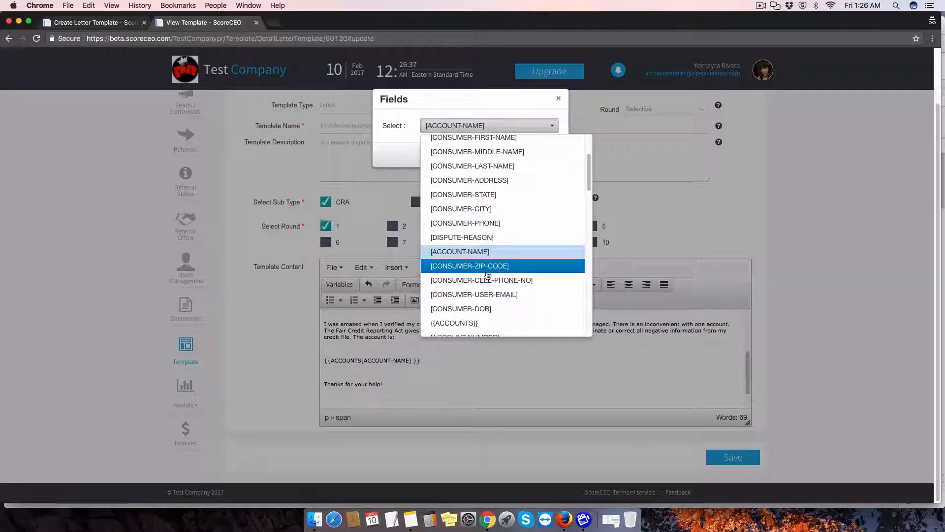
{"action": "scroll", "coordinate": [487, 278], "scroll_direction": "down", "scroll_amount": 2}
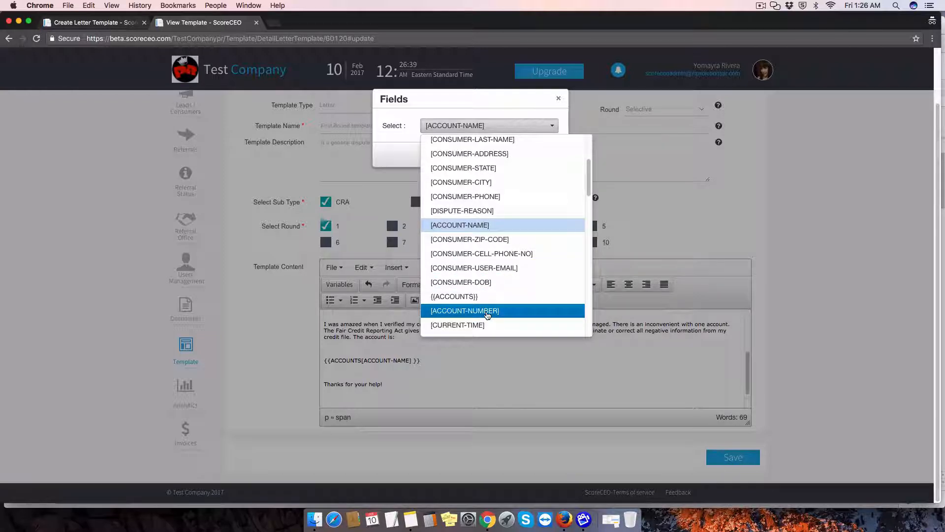
{"action": "left_click", "coordinate": [487, 311]}
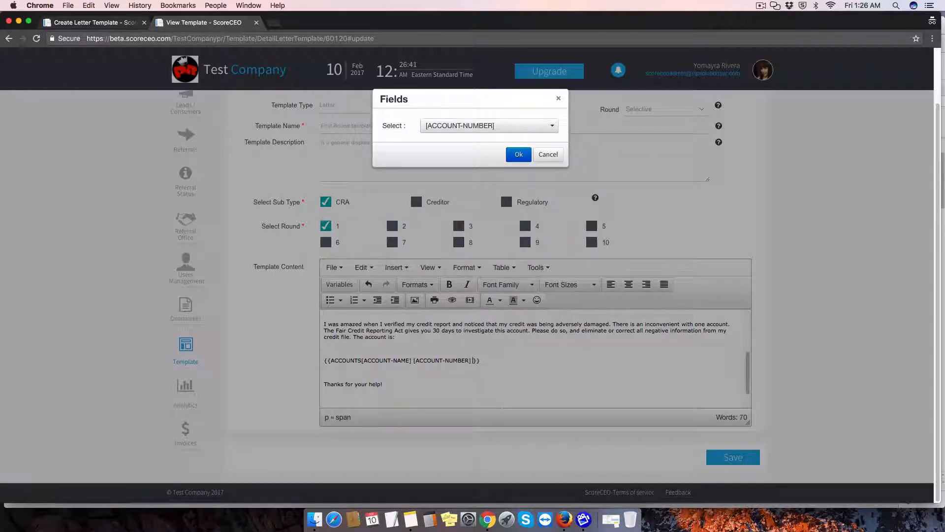
Insert the [DISPUTE-REASON] variable after [ACCOUNT-NUMBER] and move the closing braces of {{ACCOUNTS}} onto a new line
{"action": "left_click", "coordinate": [461, 127]}
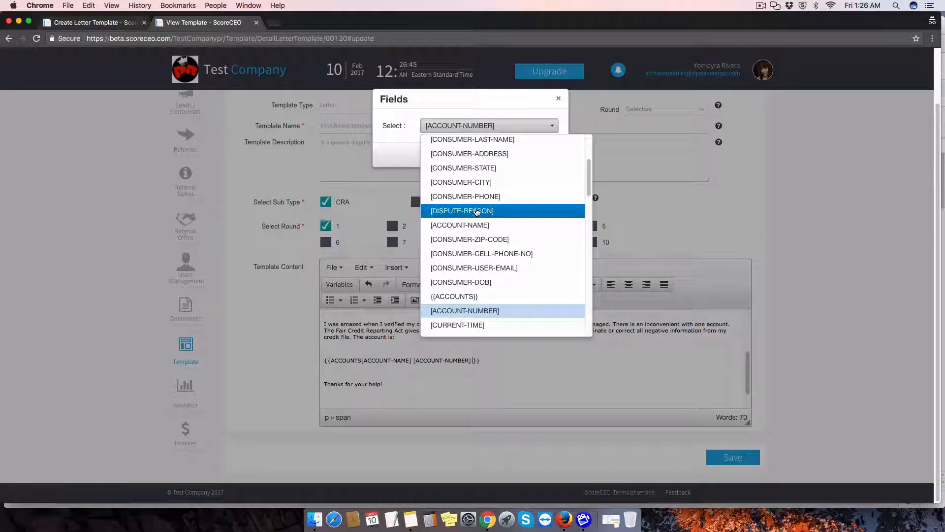
{"action": "left_click", "coordinate": [476, 211]}
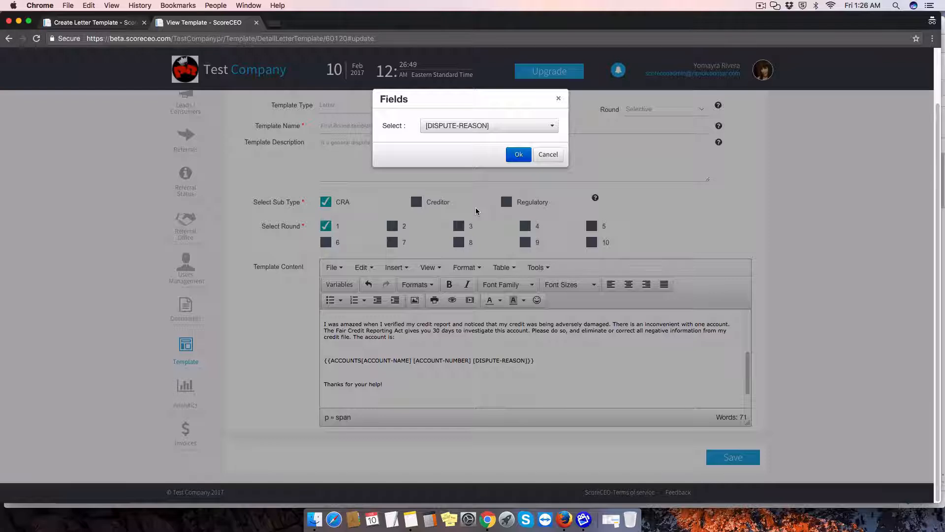
{"action": "left_click", "coordinate": [518, 154]}
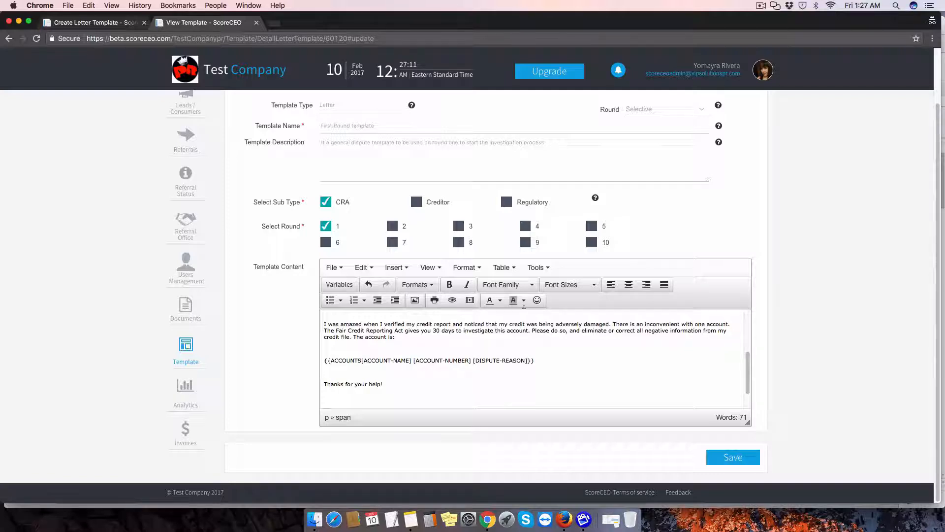
{"action": "key", "text": "shift+Return"}
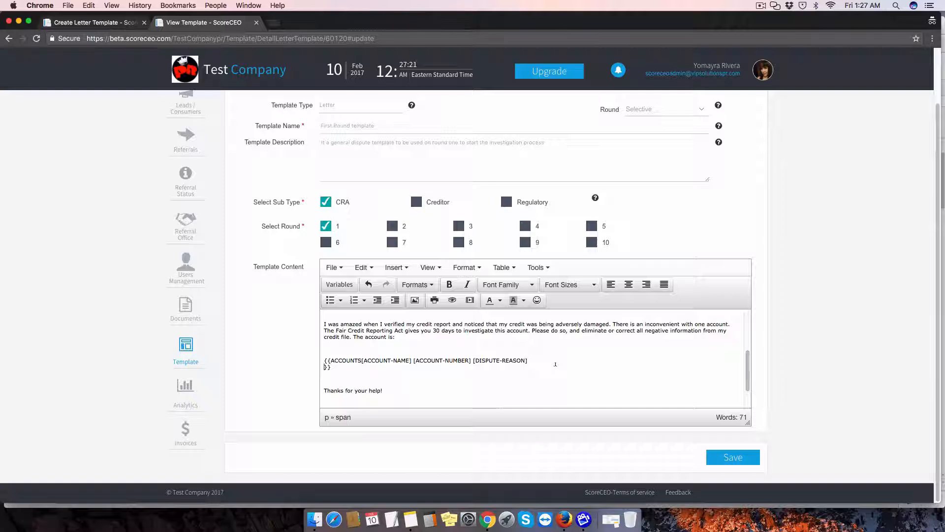
Add two blank paragraphs in the letter body after the sentence ending "The account is:"
{"action": "scroll", "coordinate": [416, 360], "scroll_direction": "down", "scroll_amount": 1}
{"action": "scroll", "coordinate": [424, 352], "scroll_direction": "up", "scroll_amount": 1}
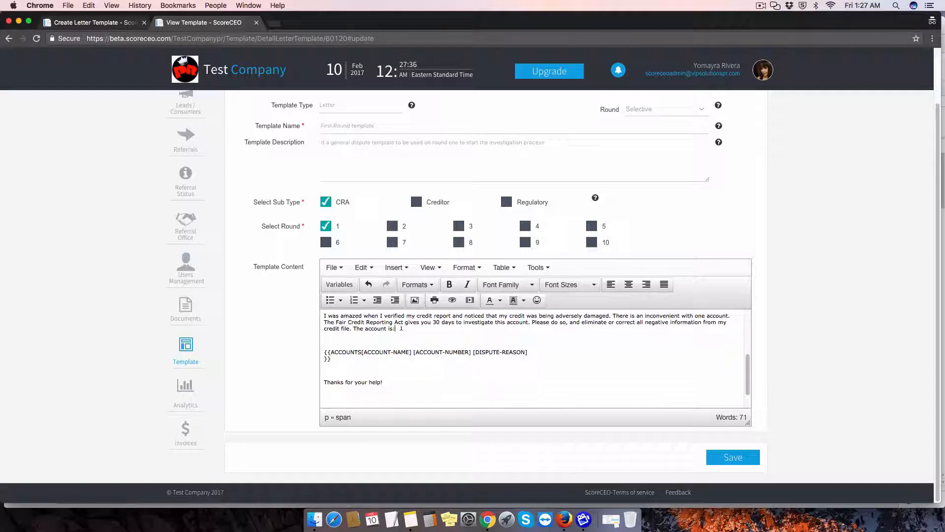
{"action": "key", "text": "Return"}
{"action": "key", "text": "Return"}
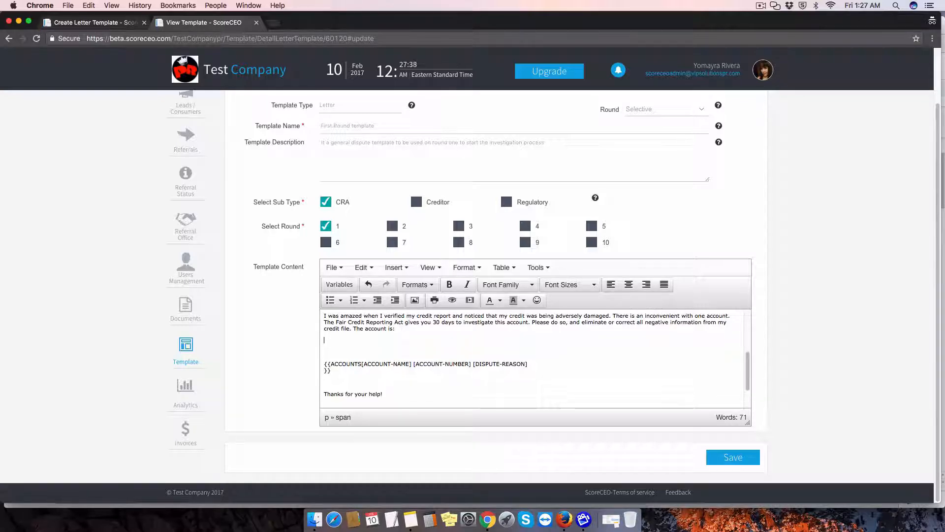
Insert the {{NAME-ACCOUNT}} variable on the empty line between "The account is:" and the {{ACCOUNTS}} block
{"action": "left_click", "coordinate": [339, 284]}
{"action": "left_click", "coordinate": [459, 129]}
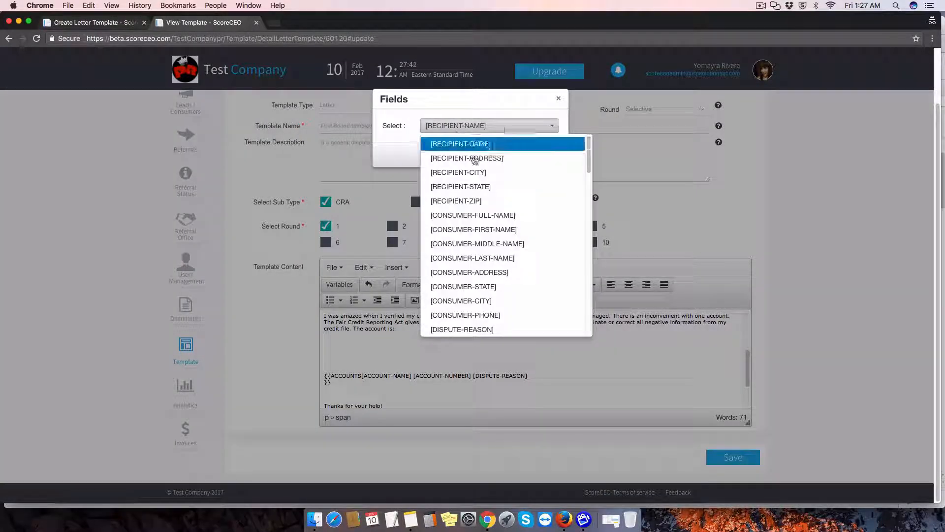
{"action": "scroll", "coordinate": [512, 217], "scroll_direction": "down", "scroll_amount": 1}
{"action": "scroll", "coordinate": [513, 217], "scroll_direction": "down", "scroll_amount": 5}
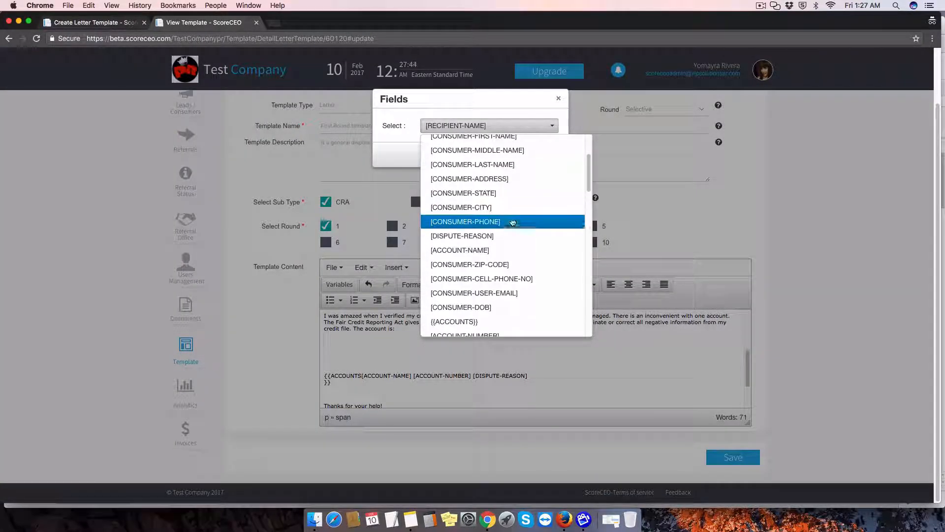
{"action": "scroll", "coordinate": [513, 222], "scroll_direction": "down", "scroll_amount": 8}
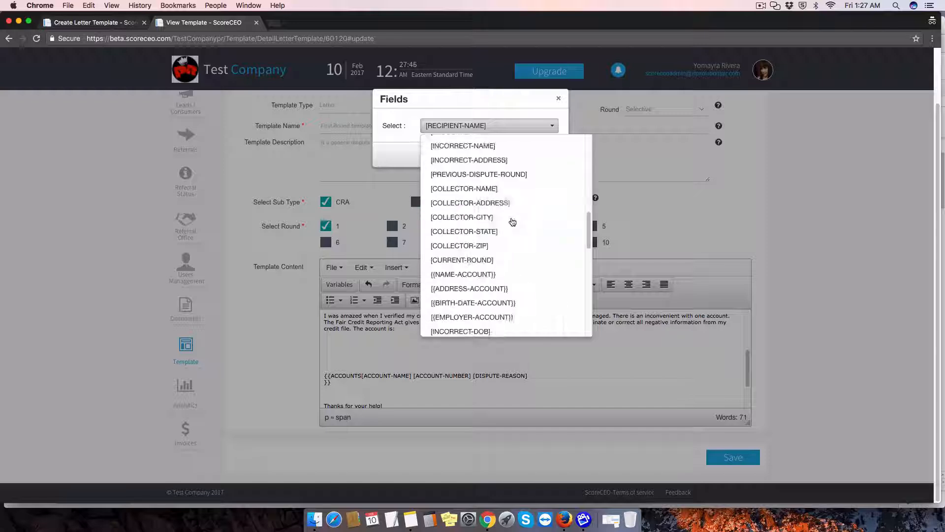
{"action": "left_click", "coordinate": [510, 274]}
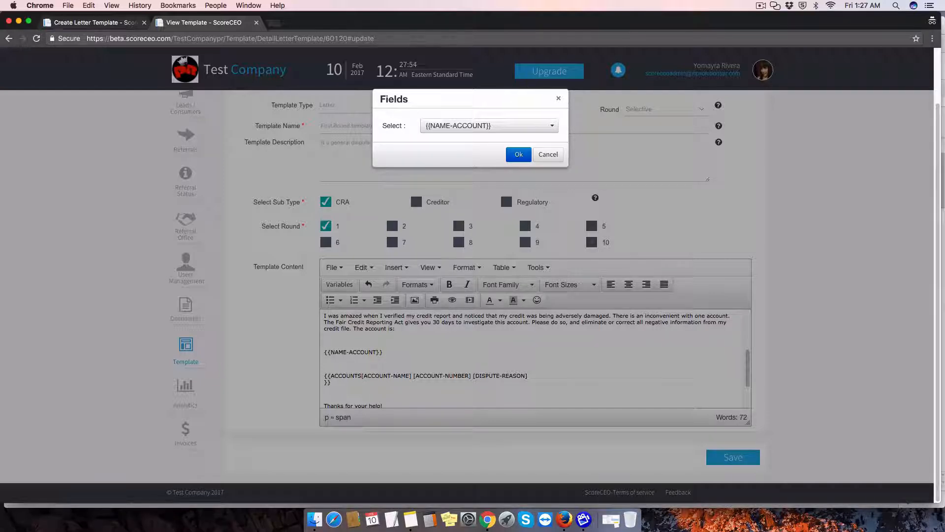
Insert the [INCORRECT-NAME] variable inside the {{NAME-ACCOUNT}} braces, right after the word NAME-ACCOUNT
{"action": "left_click", "coordinate": [474, 126]}
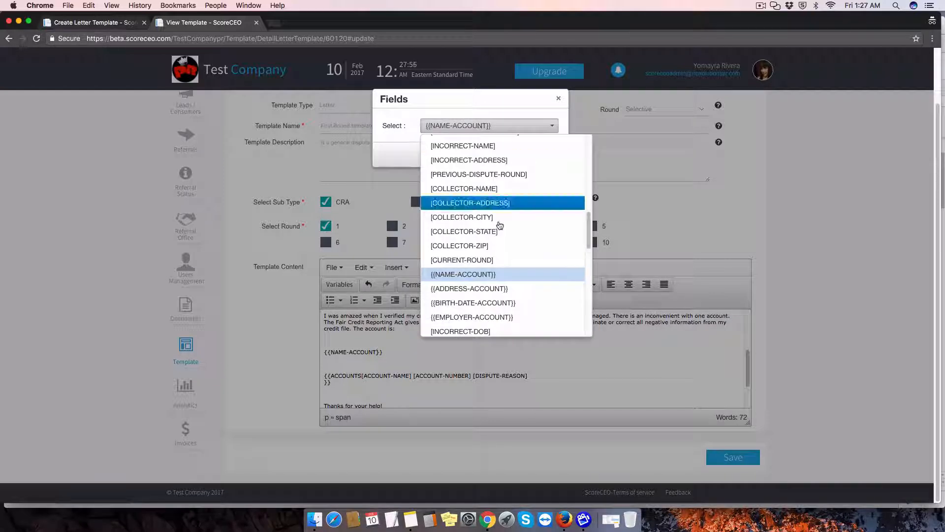
{"action": "scroll", "coordinate": [507, 262], "scroll_direction": "down", "scroll_amount": 1}
{"action": "scroll", "coordinate": [506, 265], "scroll_direction": "down", "scroll_amount": 5}
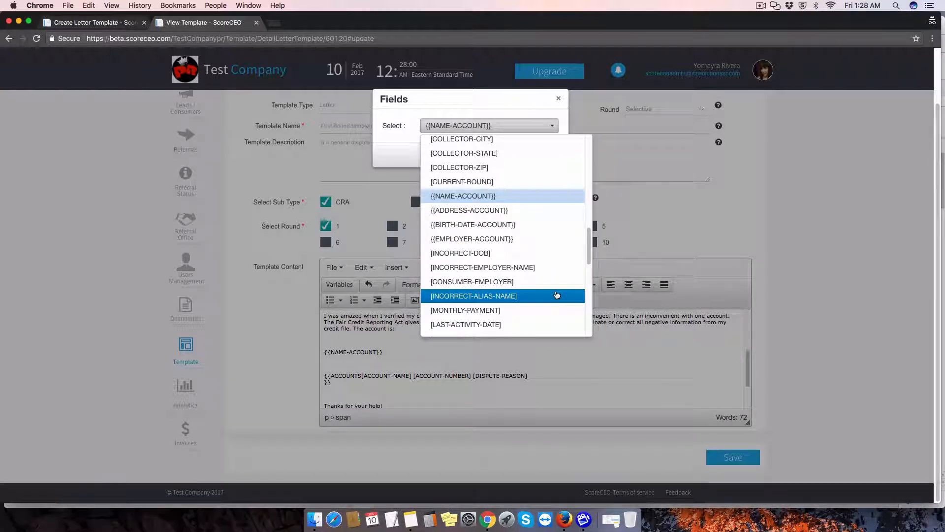
{"action": "scroll", "coordinate": [557, 295], "scroll_direction": "down", "scroll_amount": 1}
{"action": "scroll", "coordinate": [557, 295], "scroll_direction": "down", "scroll_amount": 3}
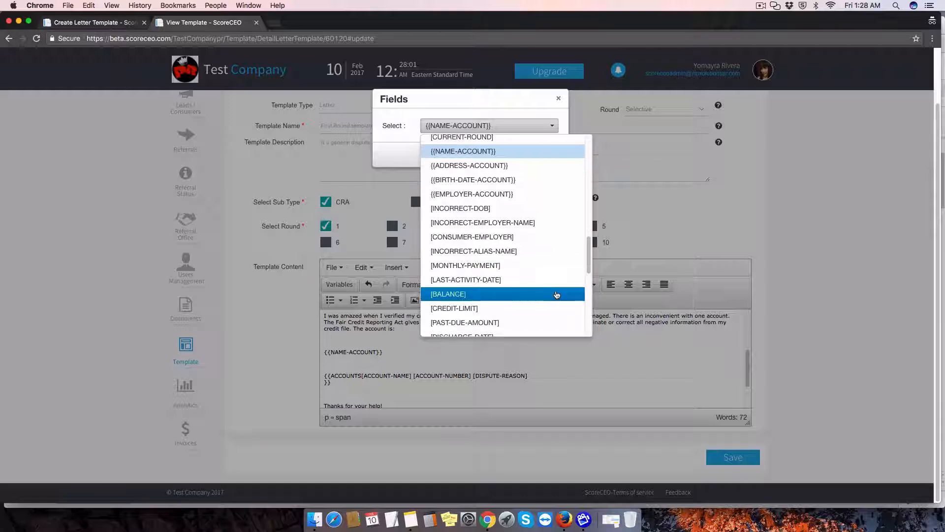
{"action": "scroll", "coordinate": [557, 295], "scroll_direction": "down", "scroll_amount": 20}
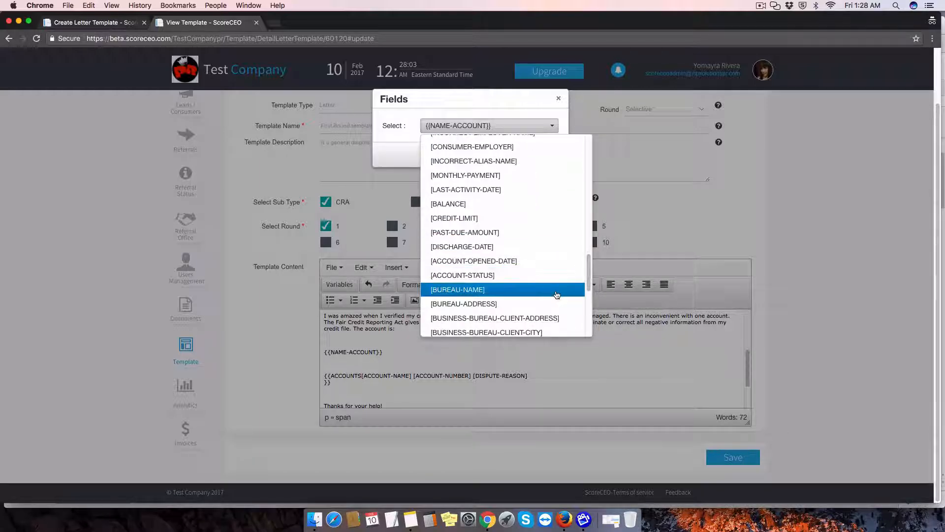
{"action": "scroll", "coordinate": [557, 295], "scroll_direction": "up", "scroll_amount": 20}
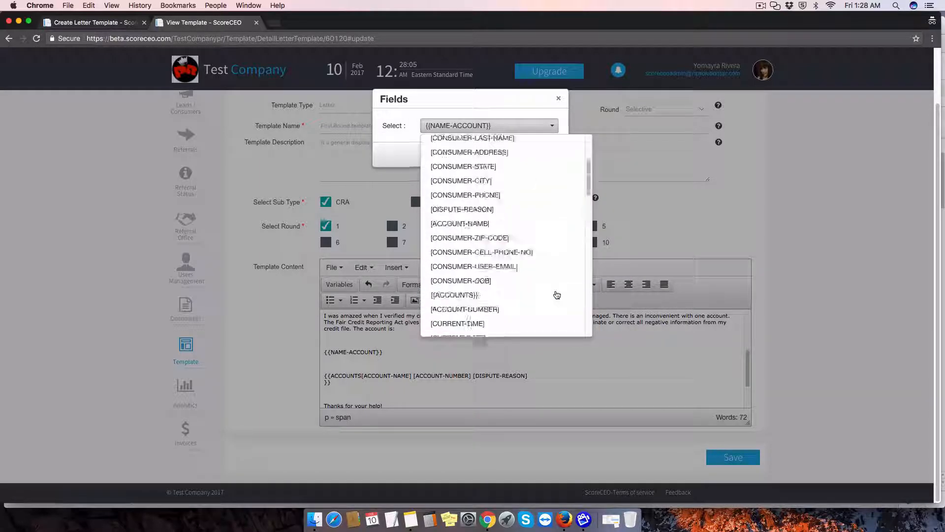
{"action": "scroll", "coordinate": [557, 292], "scroll_direction": "down", "scroll_amount": 10}
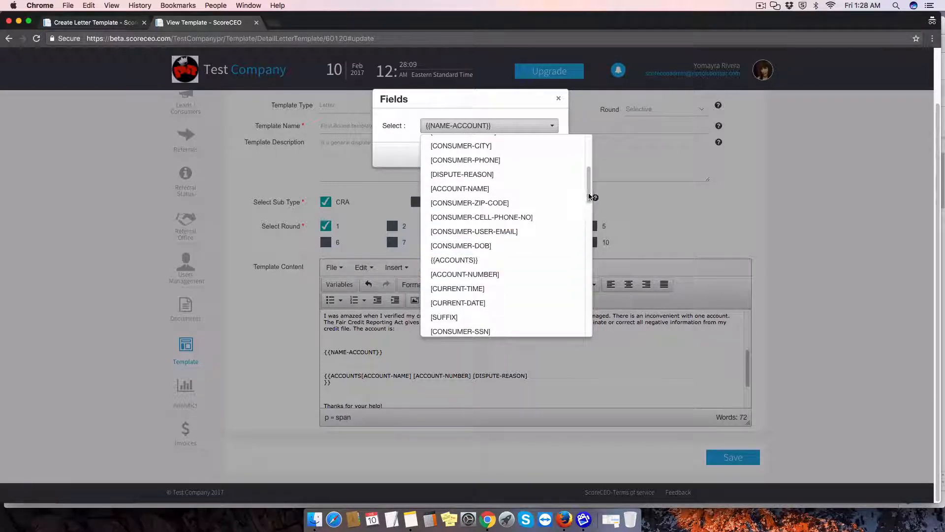
{"action": "left_click_drag", "start_coordinate": [589, 197], "coordinate": [589, 216]}
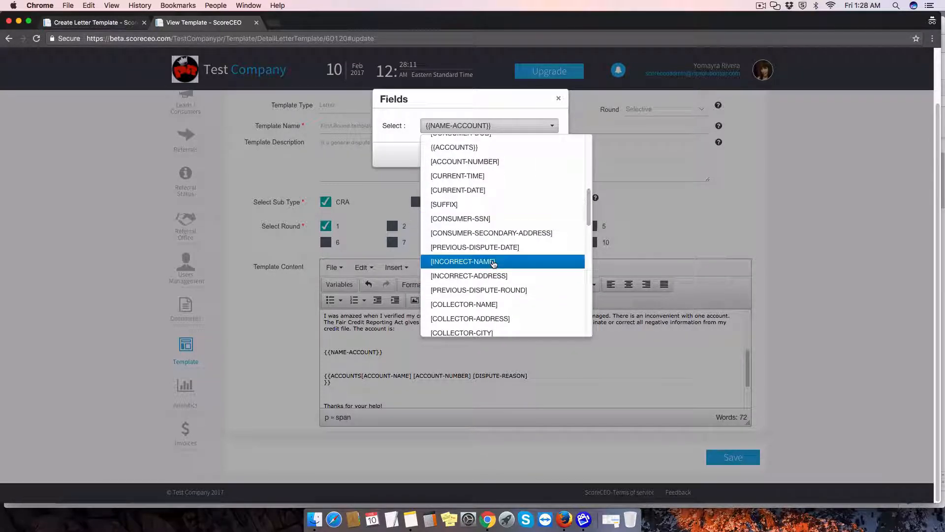
{"action": "left_click", "coordinate": [481, 260]}
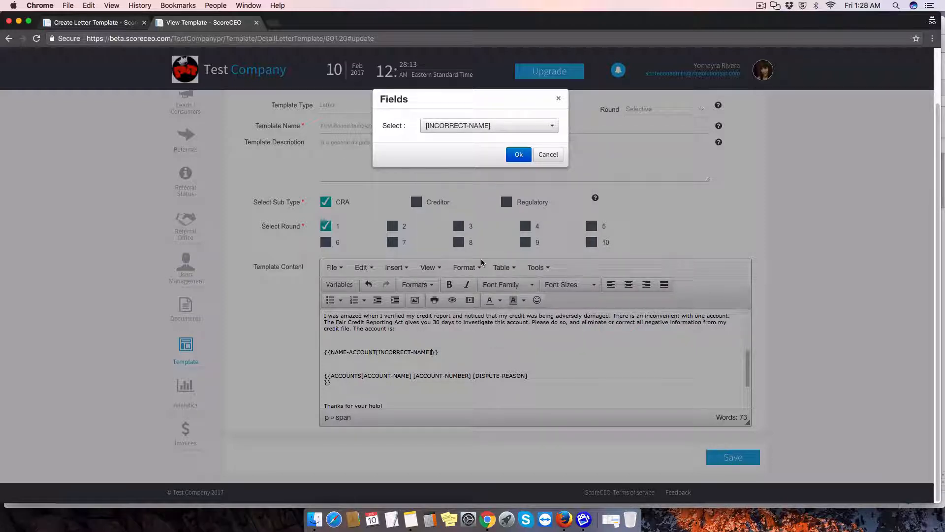
Start a new line after [INCORRECT-NAME] and write "The correct name is: " before the closing braces
{"action": "key", "text": "Return"}
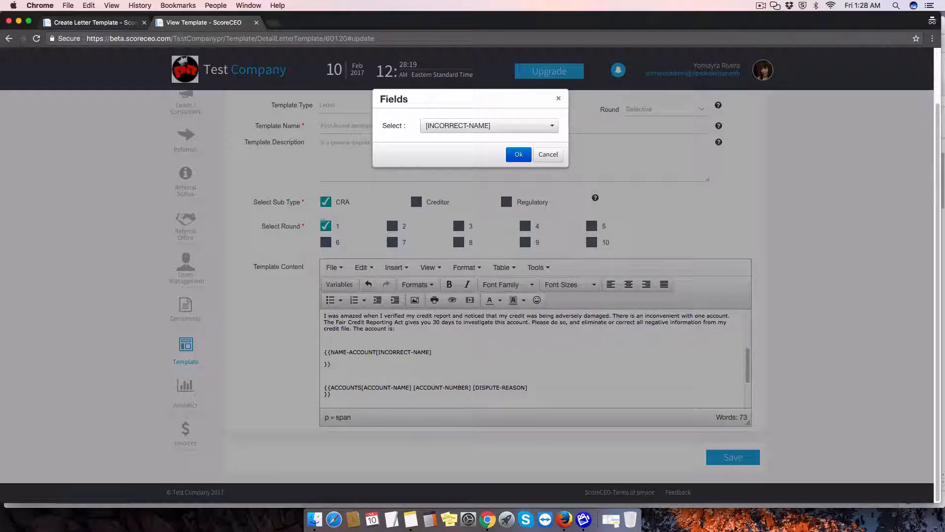
{"action": "type", "text": "The correct name is:"}
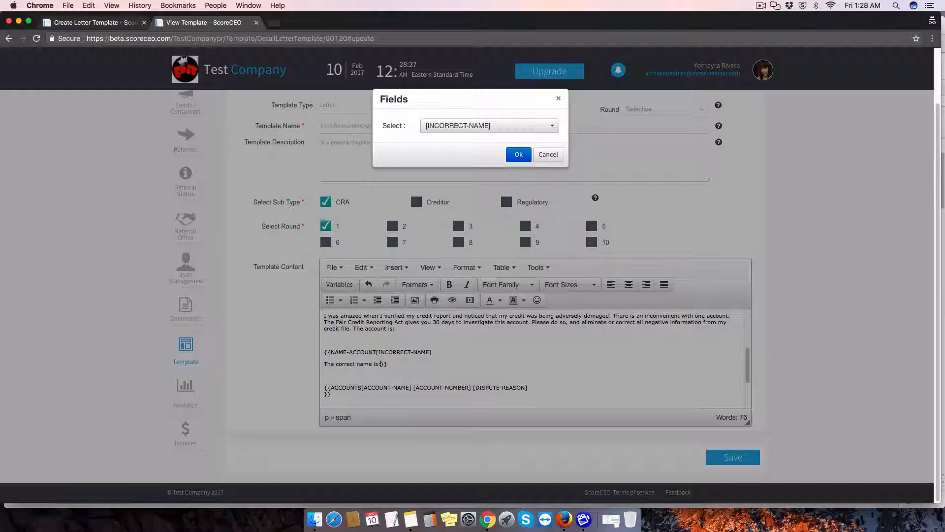
Insert the [CONSUMER-FULL-NAME] variable after "The correct name is:" and close the variable dialog
{"action": "left_click", "coordinate": [507, 126]}
{"action": "scroll", "coordinate": [530, 241], "scroll_direction": "up", "scroll_amount": 4}
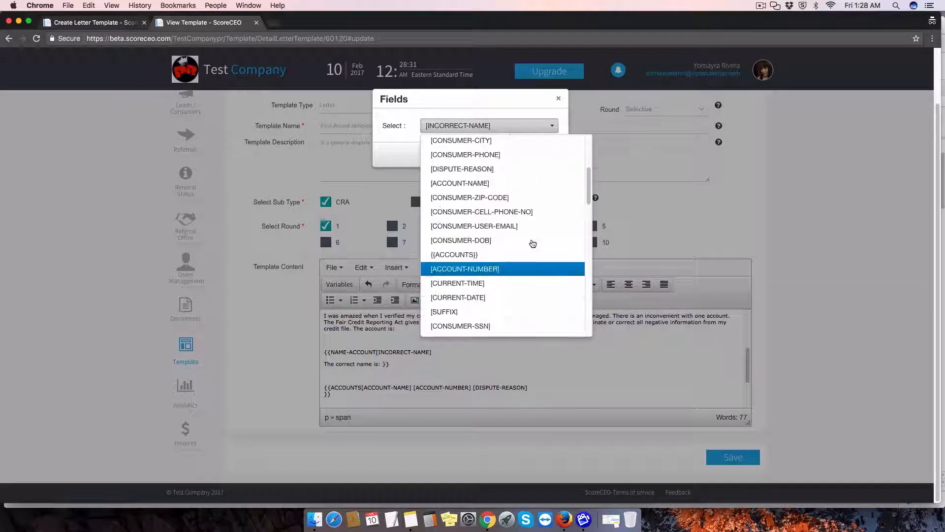
{"action": "scroll", "coordinate": [532, 243], "scroll_direction": "up", "scroll_amount": 4}
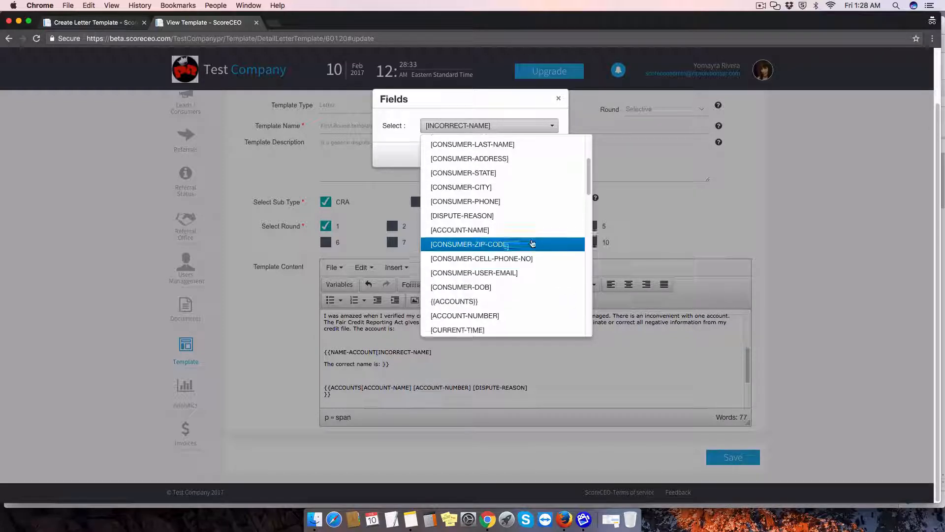
{"action": "scroll", "coordinate": [532, 241], "scroll_direction": "up", "scroll_amount": 5}
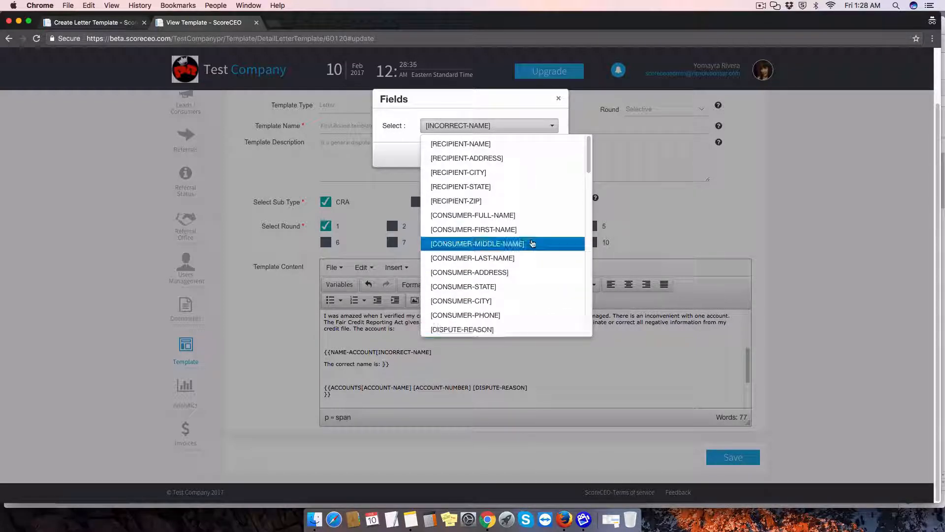
{"action": "left_click", "coordinate": [491, 215]}
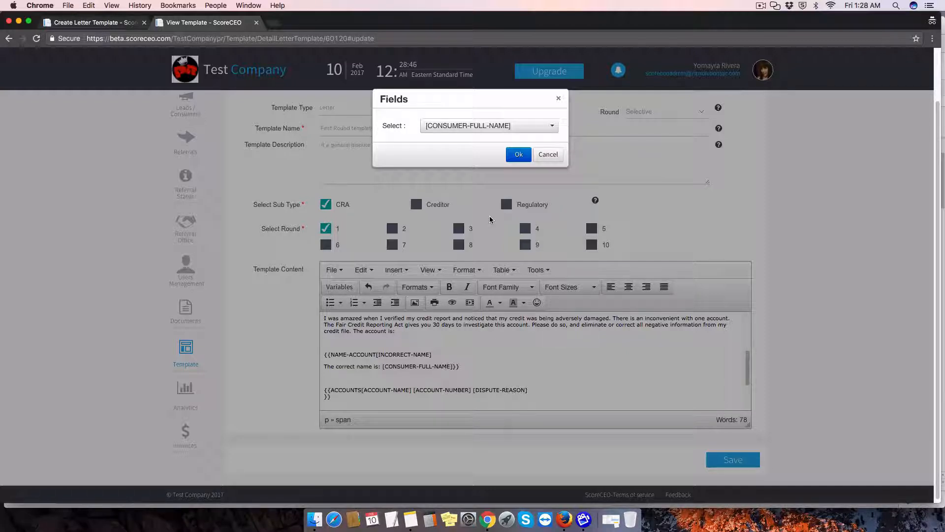
{"action": "left_click", "coordinate": [518, 154]}
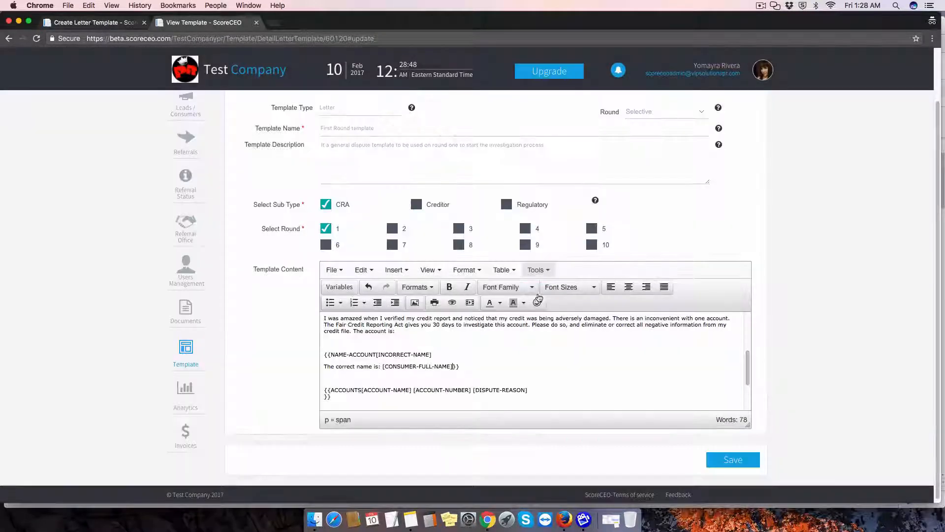
Insert the [CONSUMER-FULL-NAME] variable as the signature on the line below "Thanks for your help!"
{"action": "scroll", "coordinate": [594, 388], "scroll_direction": "down", "scroll_amount": 5}
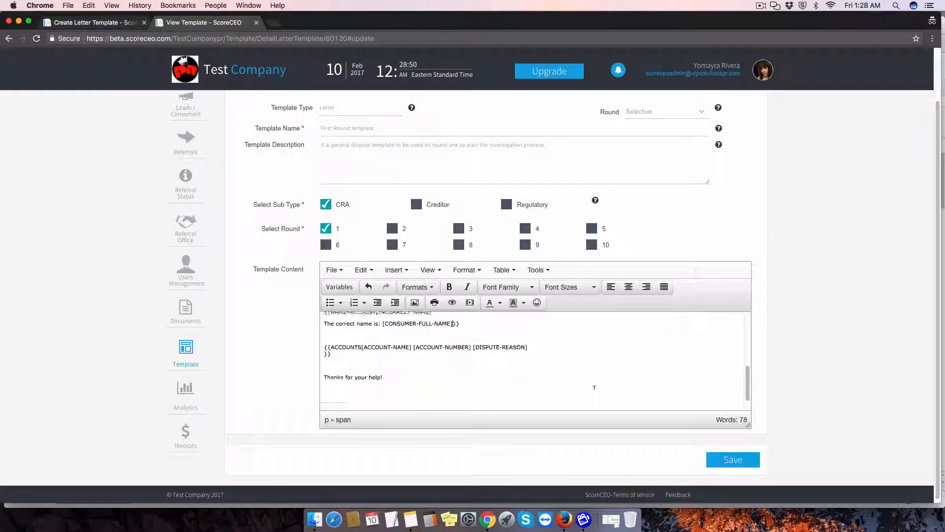
{"action": "scroll", "coordinate": [570, 387], "scroll_direction": "up", "scroll_amount": 3}
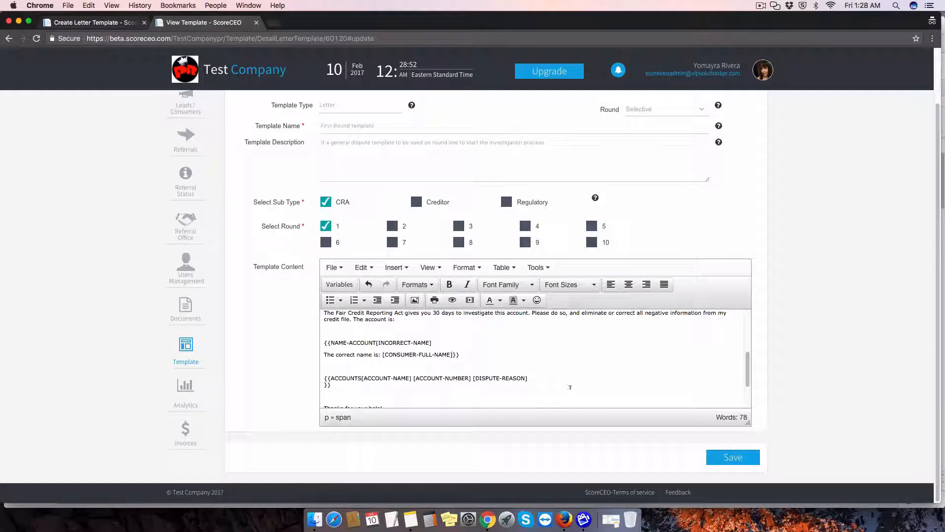
{"action": "scroll", "coordinate": [570, 386], "scroll_direction": "down", "scroll_amount": 3}
{"action": "left_click", "coordinate": [398, 362]}
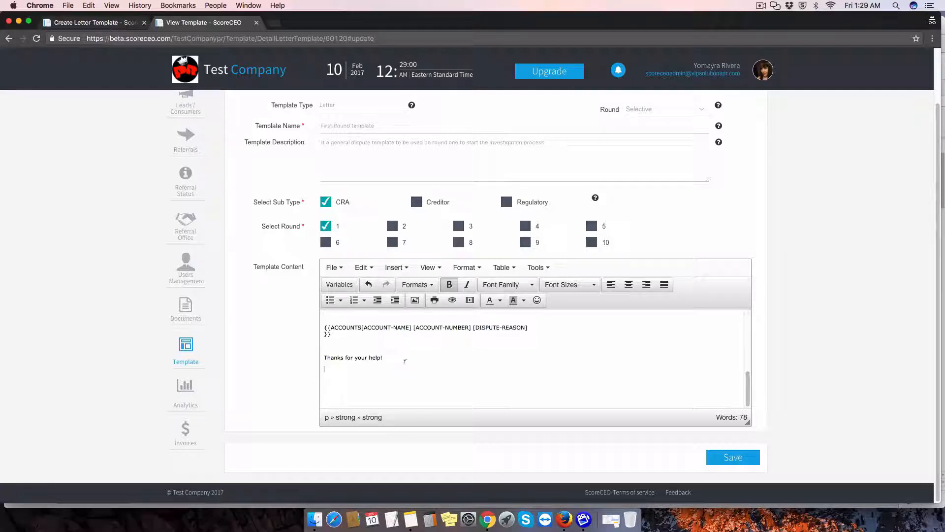
{"action": "left_click", "coordinate": [347, 288]}
{"action": "left_click", "coordinate": [487, 126]}
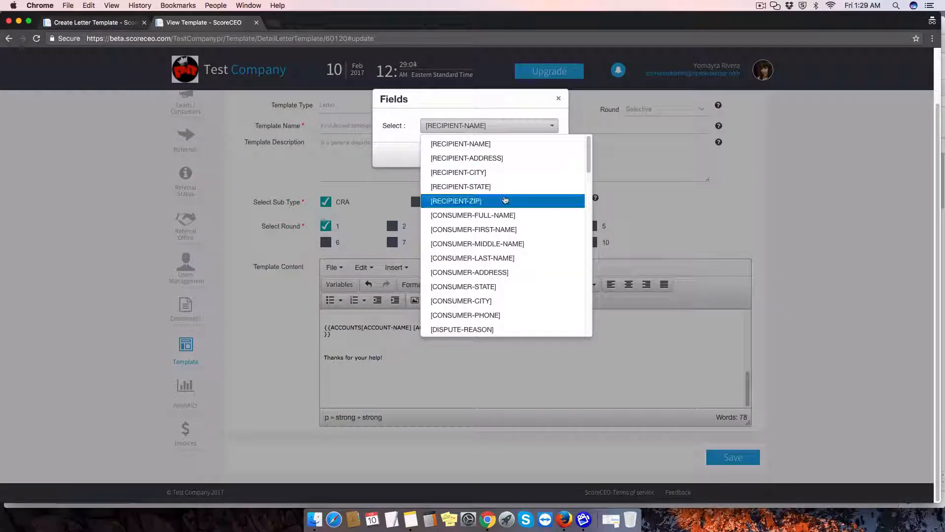
{"action": "left_click", "coordinate": [504, 215]}
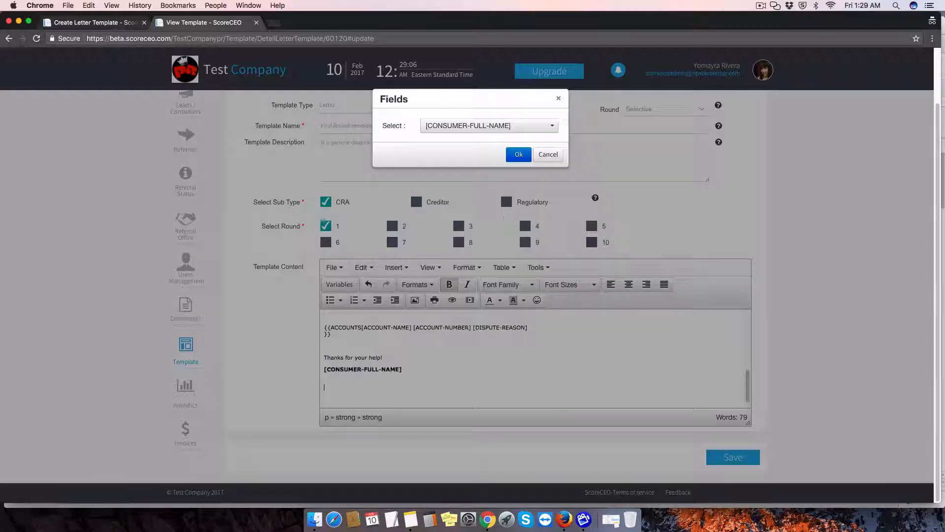
Insert [CONSUMER-ADDRESS] below the signature name, with [CONSUMER-CITY] and [CONSUMER-STATE] separated by a comma on the following line
{"action": "left_click", "coordinate": [489, 126]}
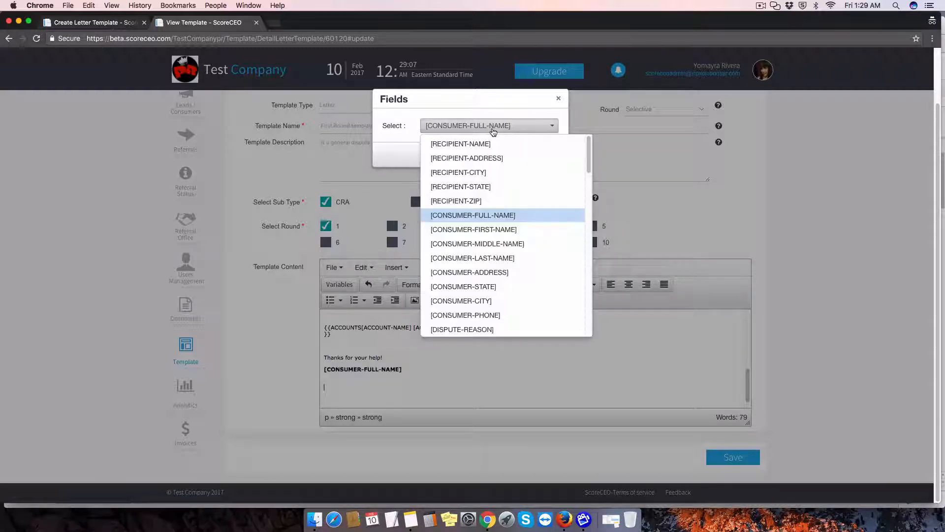
{"action": "left_click", "coordinate": [514, 274]}
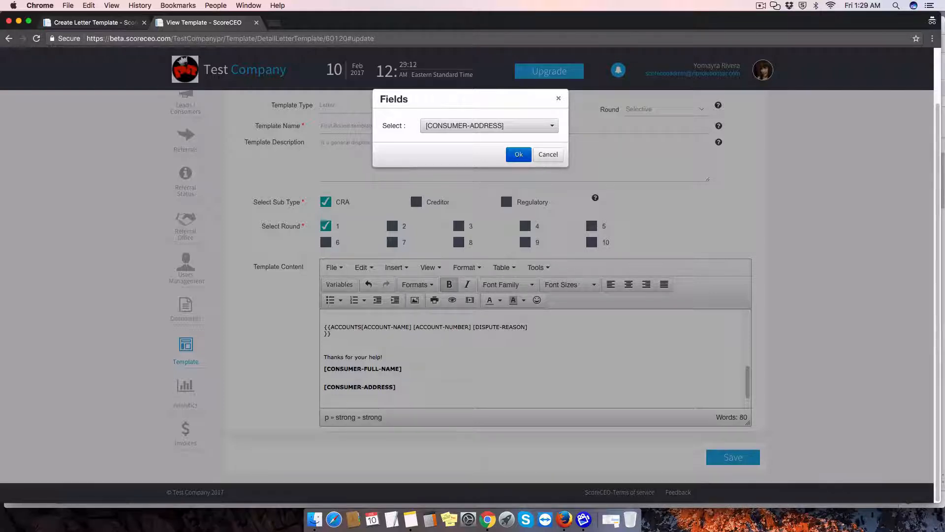
{"action": "left_click", "coordinate": [473, 127]}
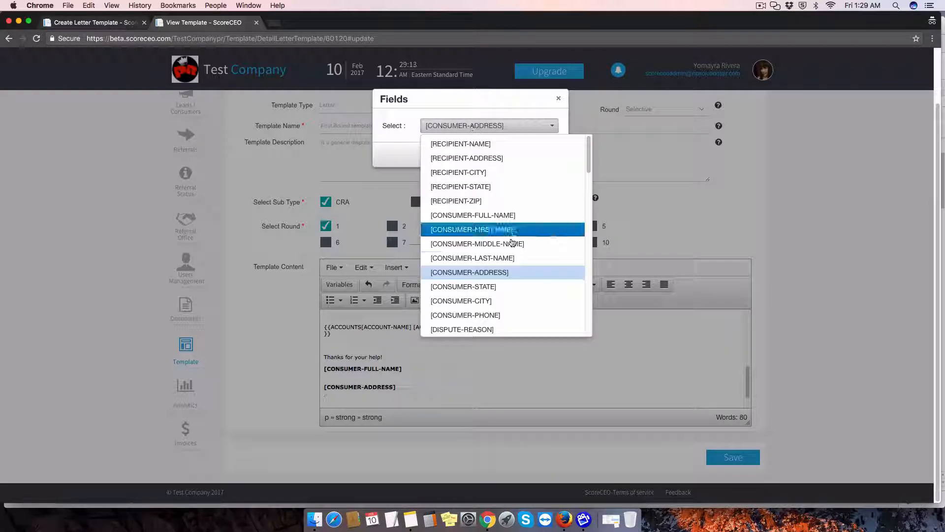
{"action": "left_click", "coordinate": [490, 300]}
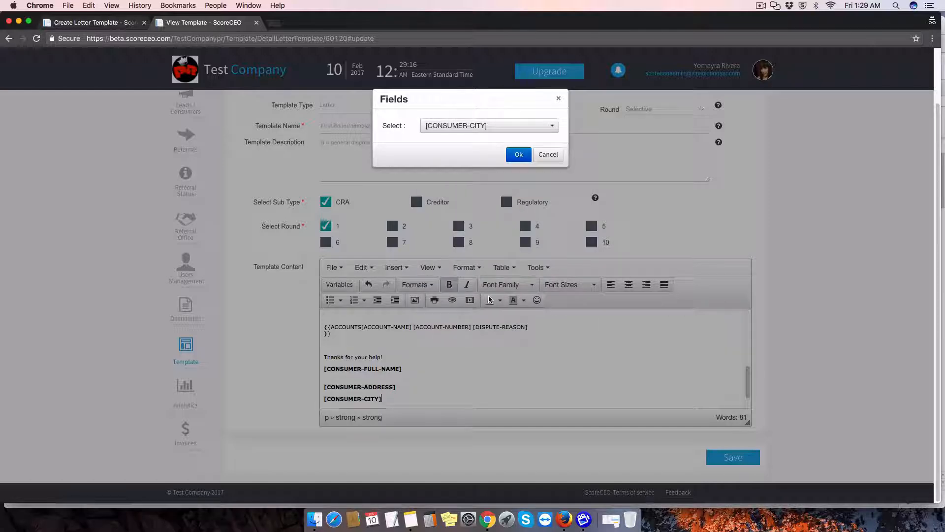
{"action": "type", "text": ","}
{"action": "left_click", "coordinate": [482, 126]}
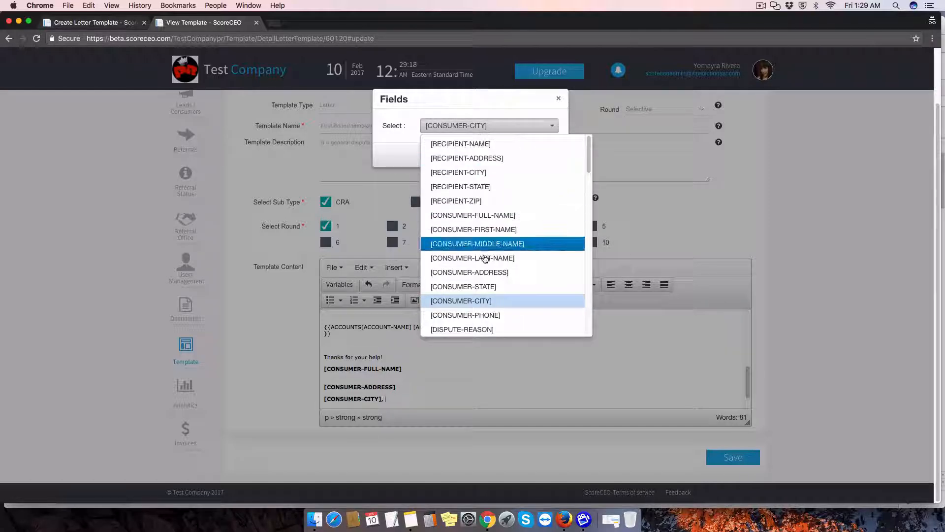
{"action": "left_click", "coordinate": [486, 287]}
Insert the [CONSUMER-ZIP-CODE] variable after [CONSUMER-STATE] and start a new line below it
{"action": "left_click", "coordinate": [485, 126]}
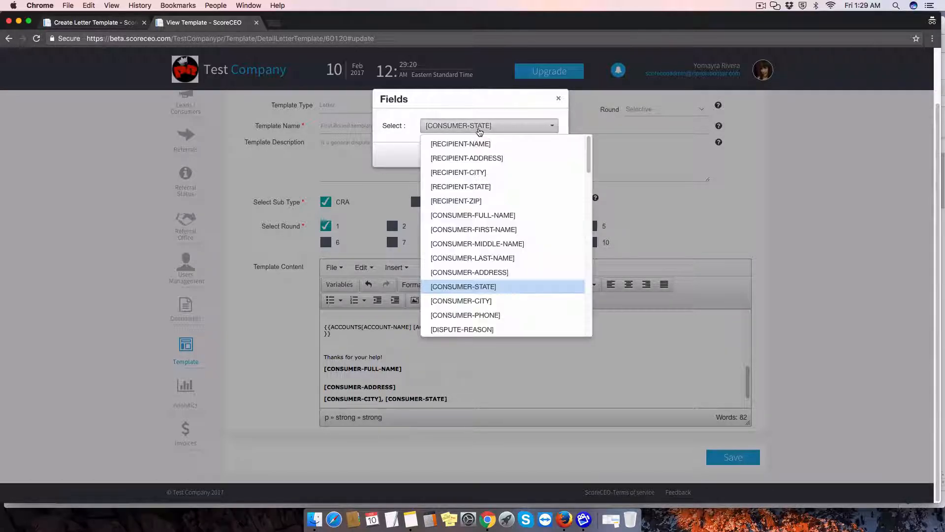
{"action": "scroll", "coordinate": [490, 266], "scroll_direction": "down", "scroll_amount": 3}
{"action": "scroll", "coordinate": [490, 271], "scroll_direction": "down", "scroll_amount": 3}
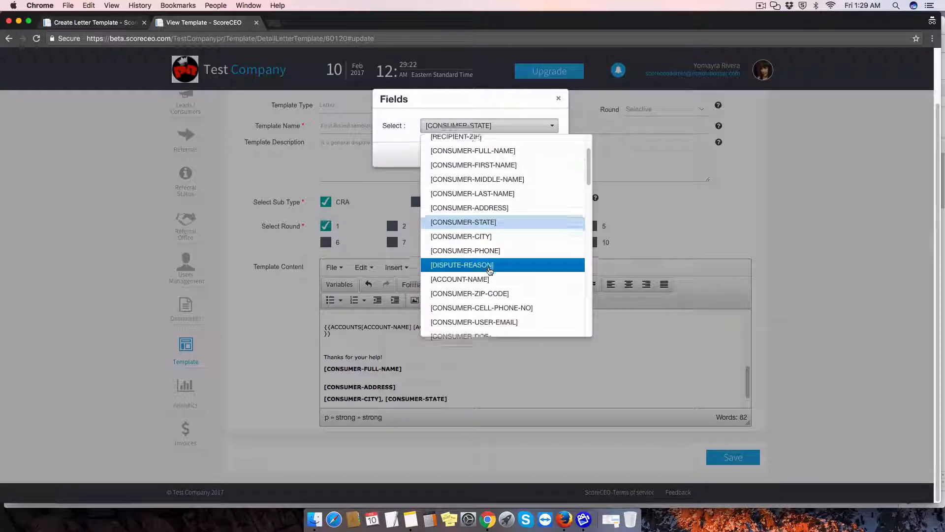
{"action": "scroll", "coordinate": [509, 268], "scroll_direction": "up", "scroll_amount": 1}
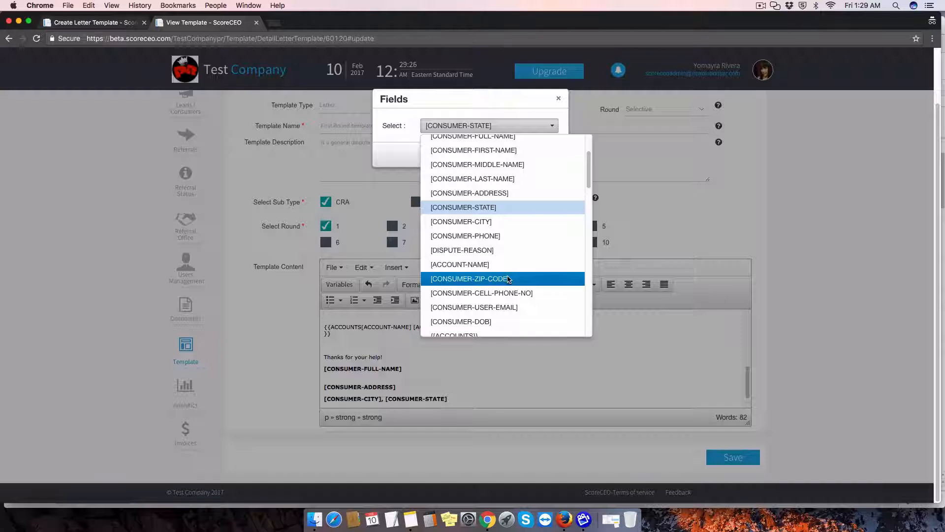
{"action": "left_click", "coordinate": [510, 278]}
{"action": "key", "text": "Return"}
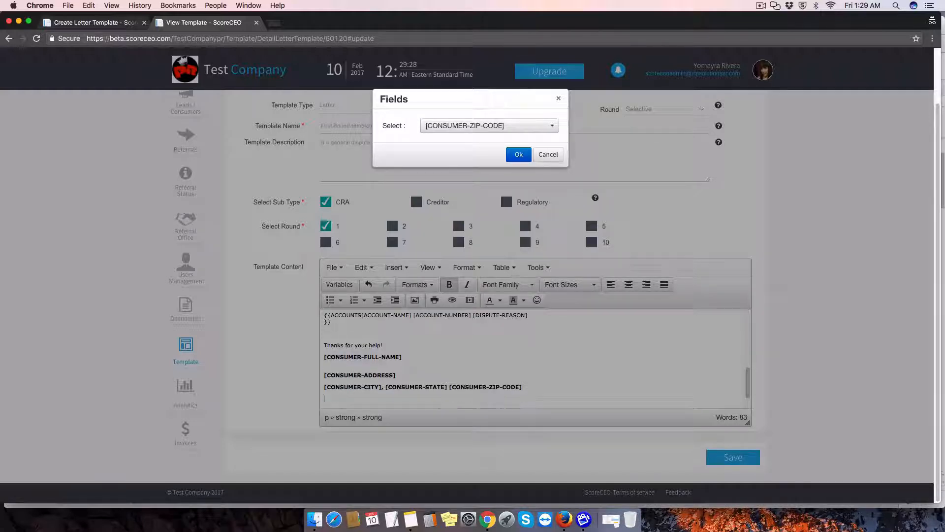
Insert [CONSUMER-DOB] and [CONSUMER-SSN] on separate lines under the city, state and ZIP line, and close the variable dialog
{"action": "left_click", "coordinate": [487, 127]}
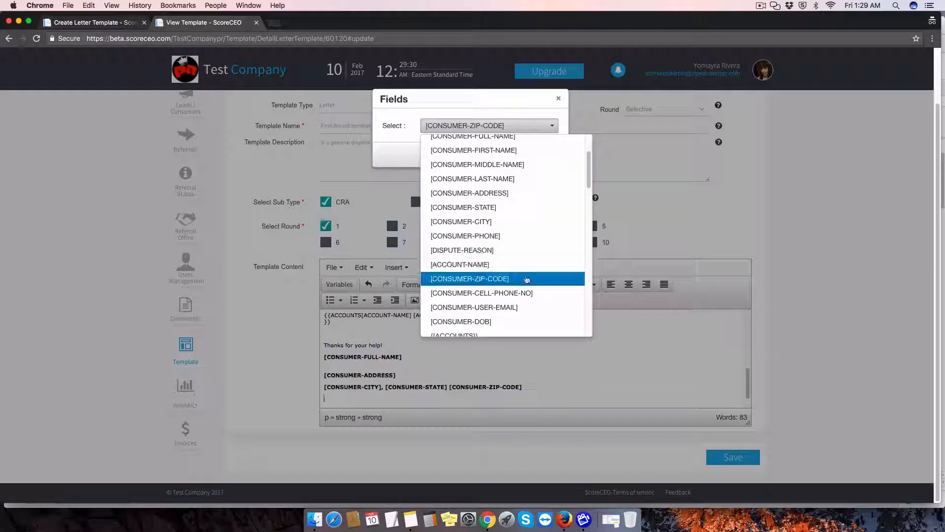
{"action": "left_click", "coordinate": [509, 321]}
{"action": "key", "text": "Return"}
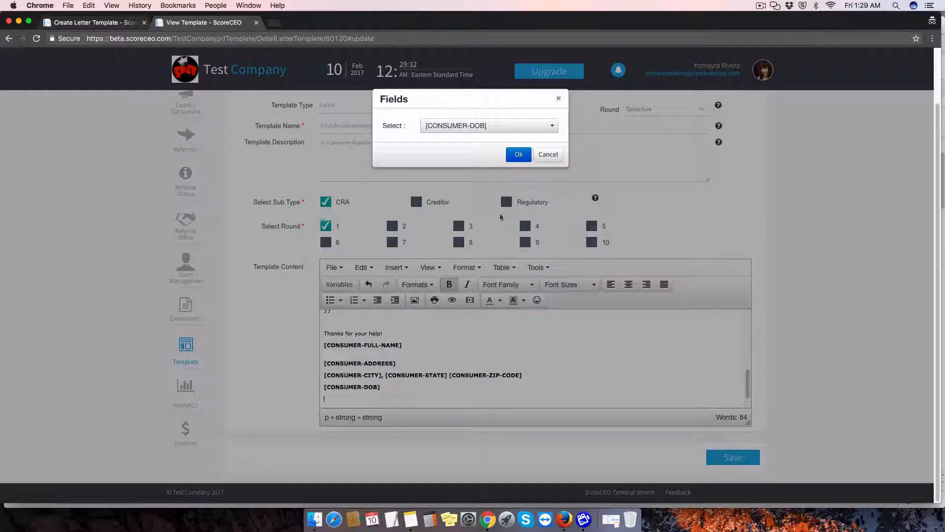
{"action": "left_click", "coordinate": [474, 127]}
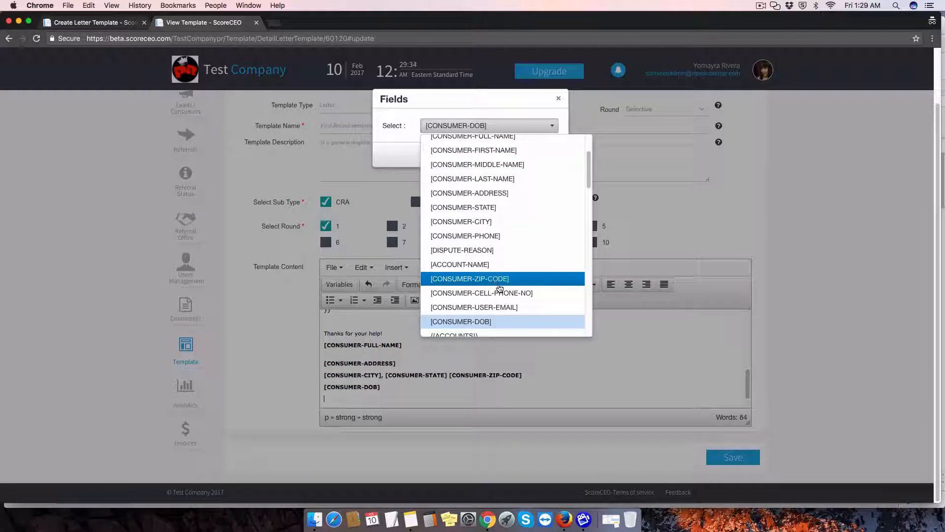
{"action": "scroll", "coordinate": [500, 288], "scroll_direction": "down", "scroll_amount": 5}
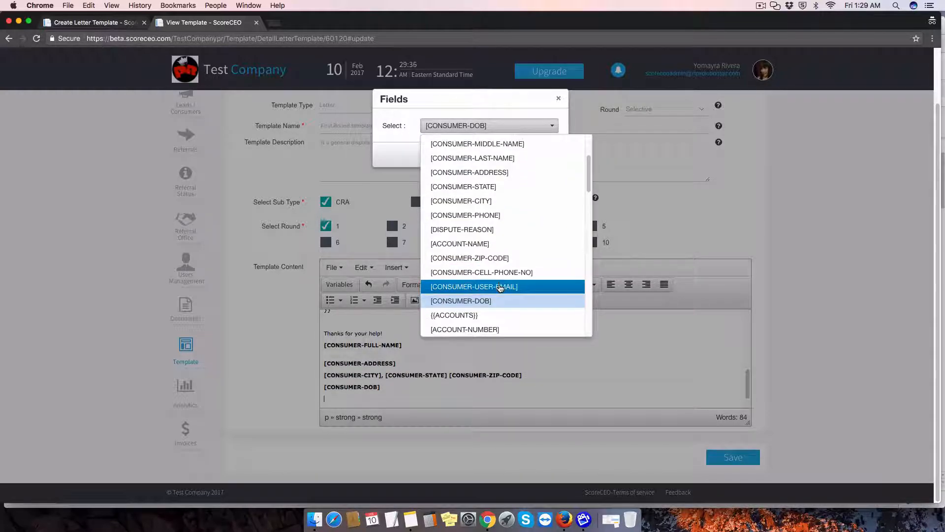
{"action": "left_click", "coordinate": [476, 268]}
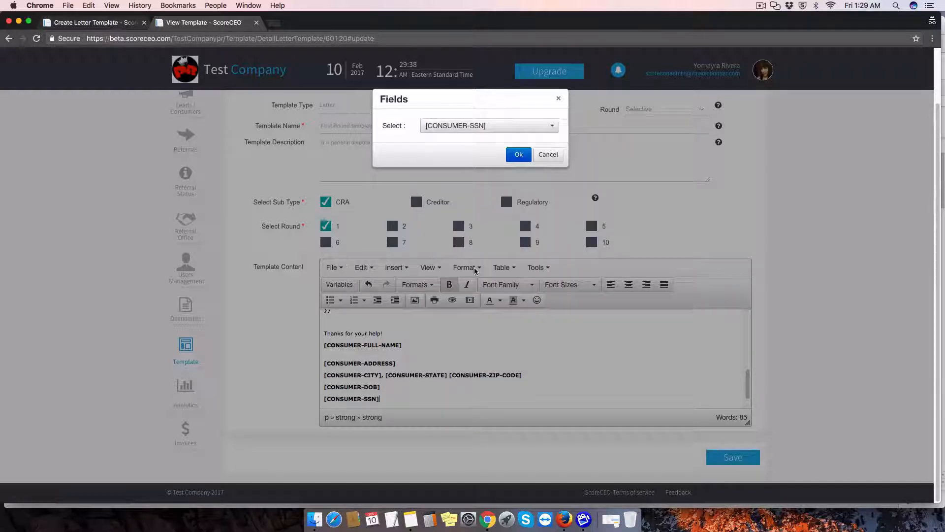
{"action": "left_click", "coordinate": [519, 154]}
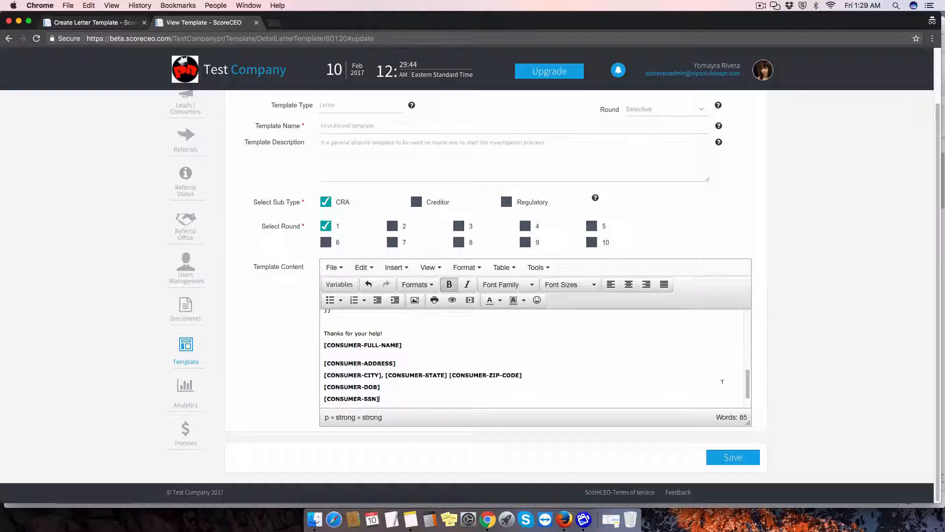
{"action": "scroll", "coordinate": [747, 393], "scroll_direction": "down", "scroll_amount": 2}
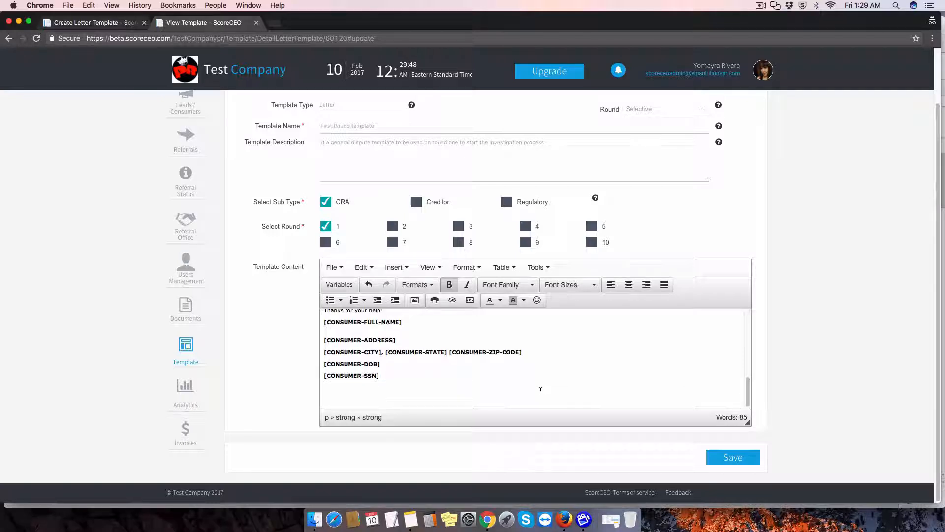
{"action": "scroll", "coordinate": [541, 388], "scroll_direction": "up", "scroll_amount": 2}
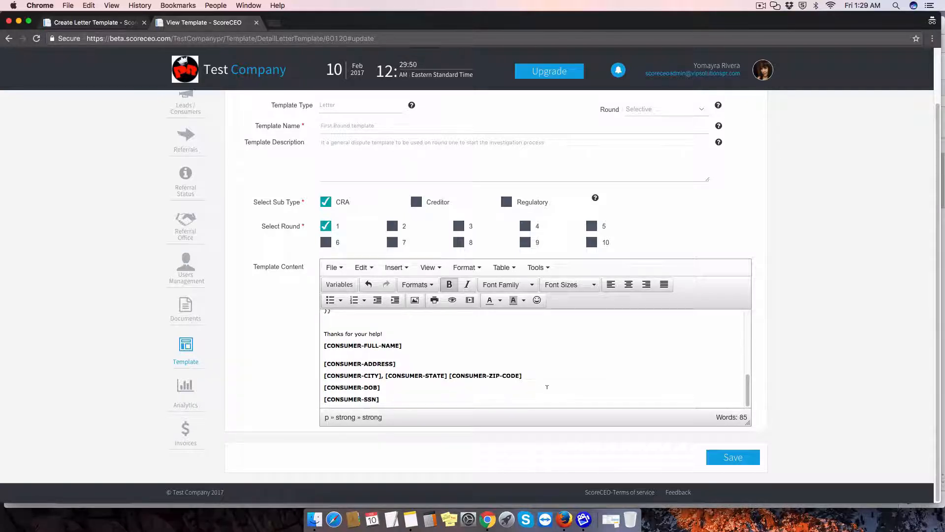
{"action": "left_click_drag", "start_coordinate": [747, 393], "coordinate": [743, 325]}
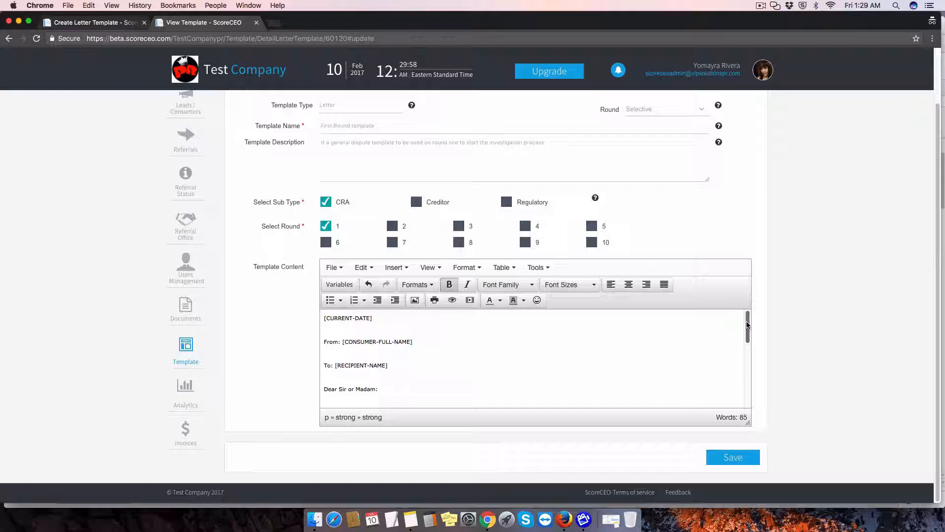
{"action": "left_click_drag", "start_coordinate": [747, 325], "coordinate": [744, 388]}
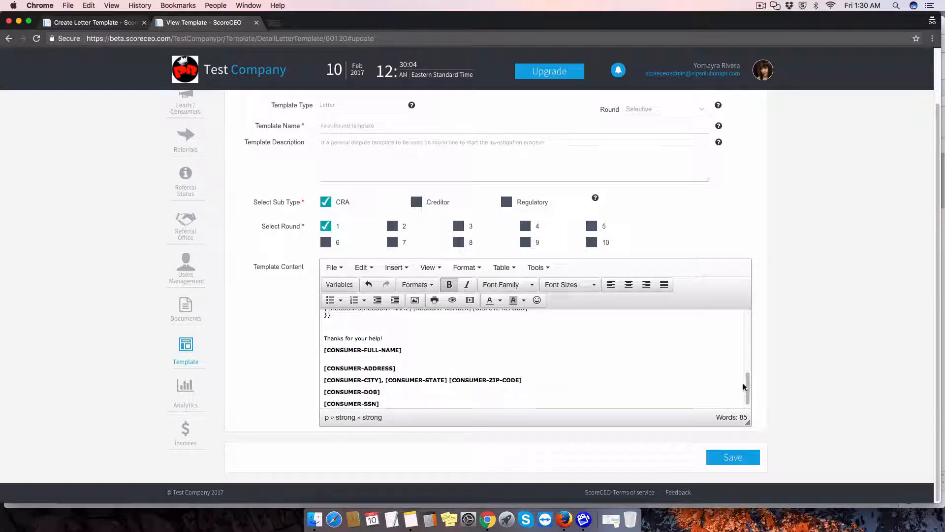